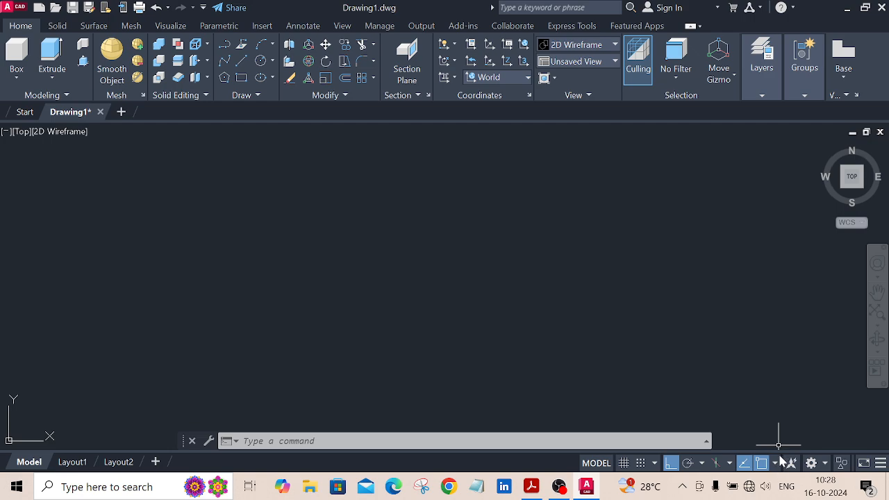
Switch the model viewport to the SE Isometric view.
{"action": "left_click", "coordinate": [776, 464]}
{"action": "left_click", "coordinate": [826, 463]}
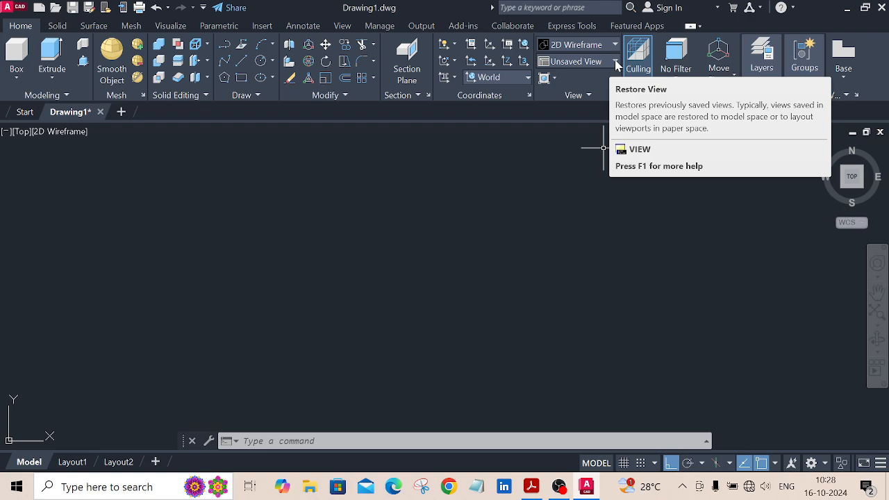
{"action": "left_click", "coordinate": [615, 63]}
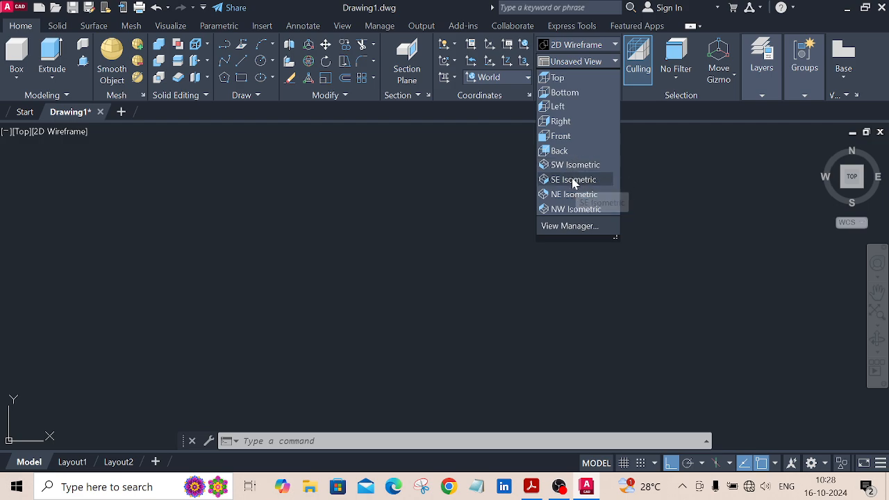
{"action": "left_click", "coordinate": [572, 179]}
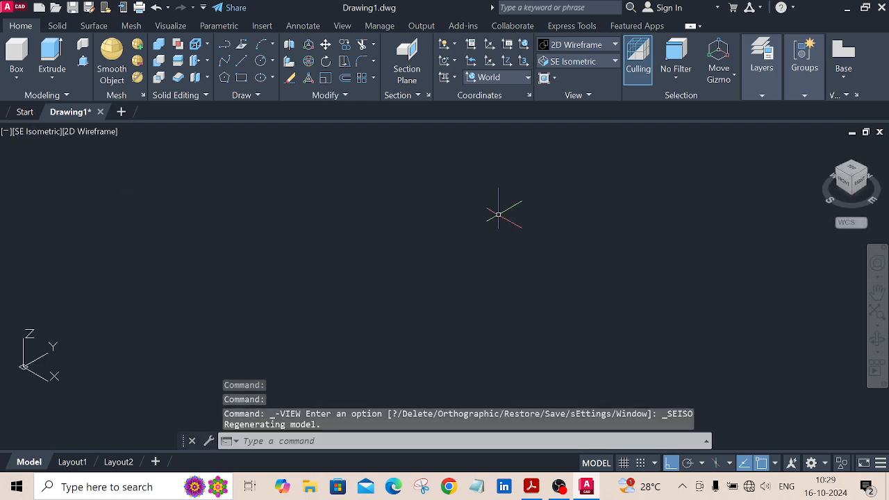
{"action": "left_click", "coordinate": [589, 48]}
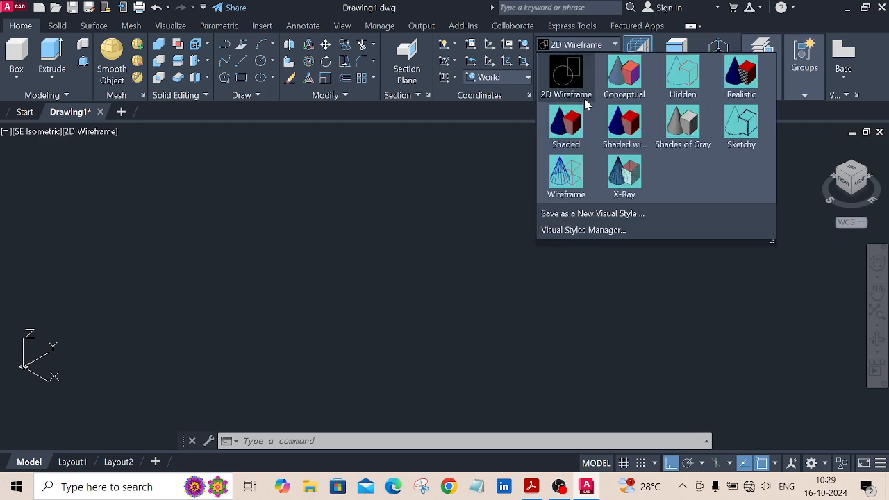
{"action": "left_click", "coordinate": [676, 314]}
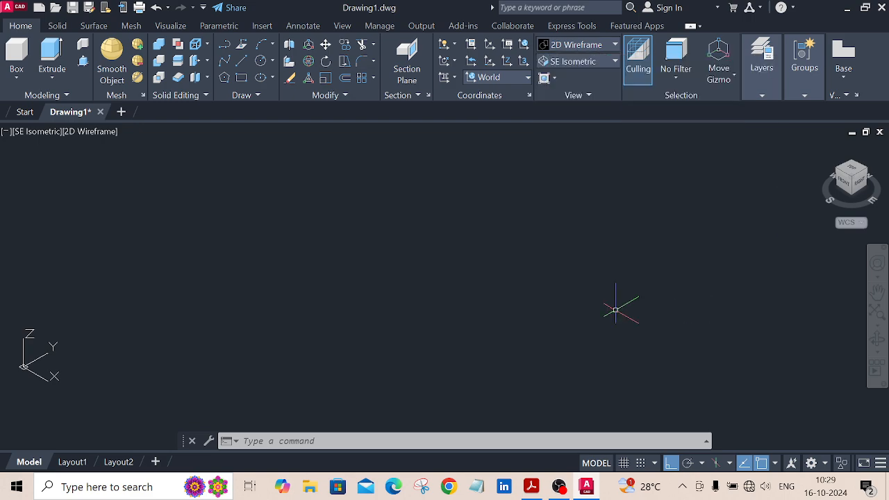
{"action": "left_click", "coordinate": [542, 215]}
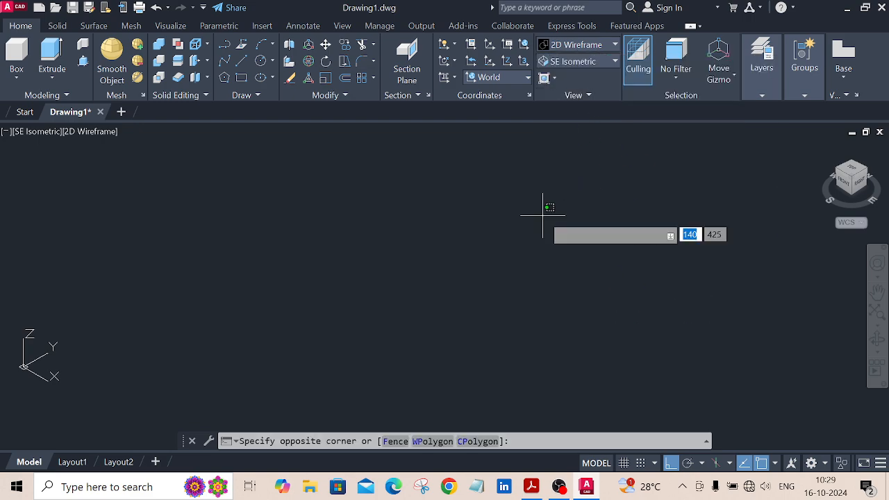
{"action": "left_click", "coordinate": [480, 207]}
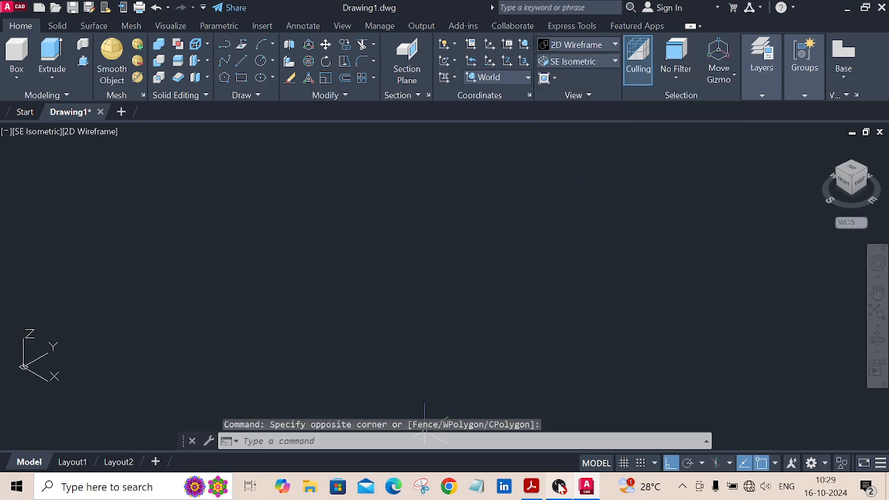
Check the Q1 reference drawing in the PDF and begin a solid box in AutoCAD with length 75 and width 300.
{"action": "key", "text": "alt+Tab"}
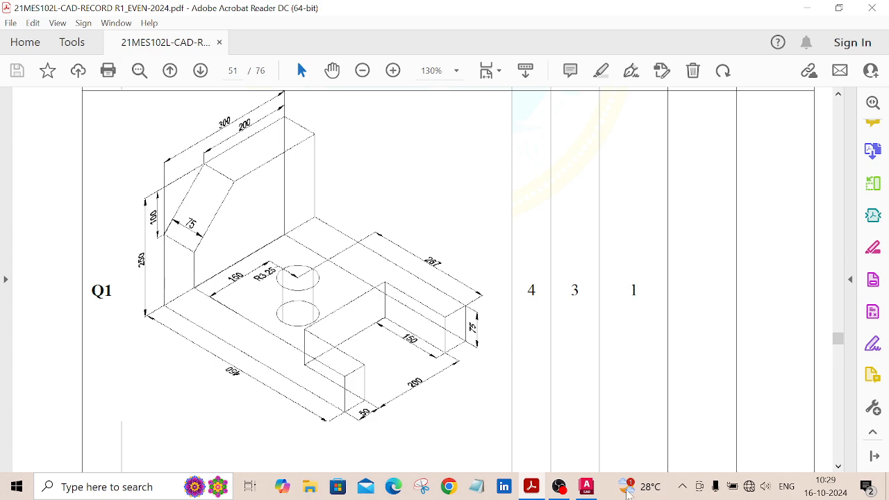
{"action": "left_click", "coordinate": [586, 486]}
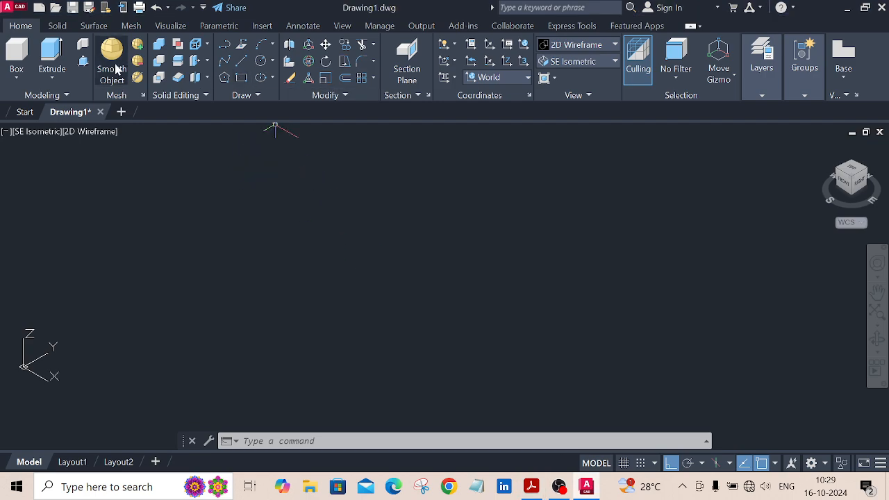
{"action": "left_click", "coordinate": [17, 78]}
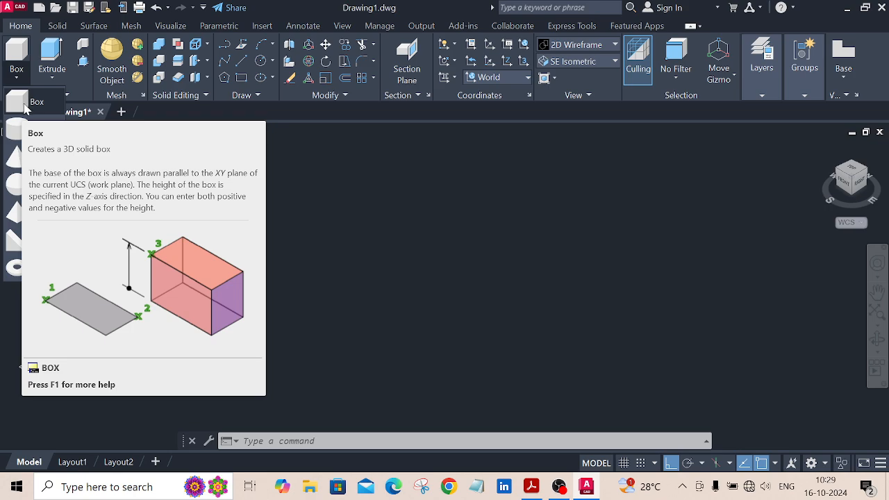
{"action": "left_click", "coordinate": [24, 109]}
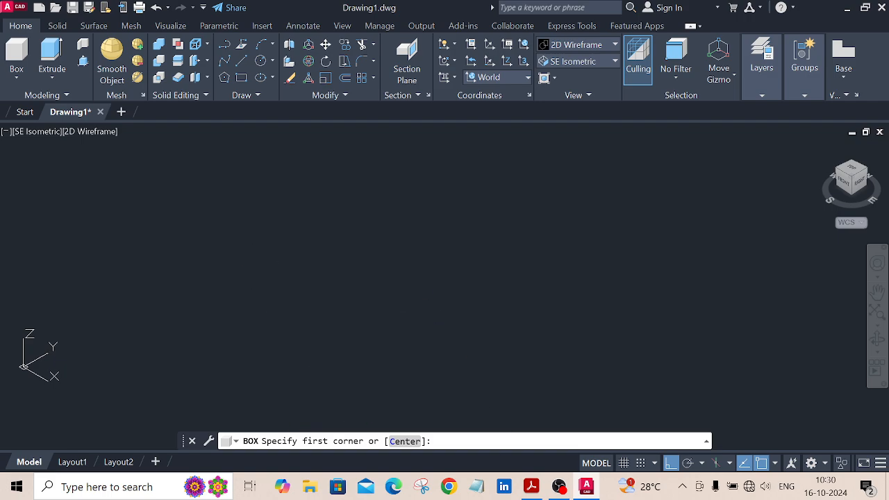
{"action": "left_click", "coordinate": [252, 276]}
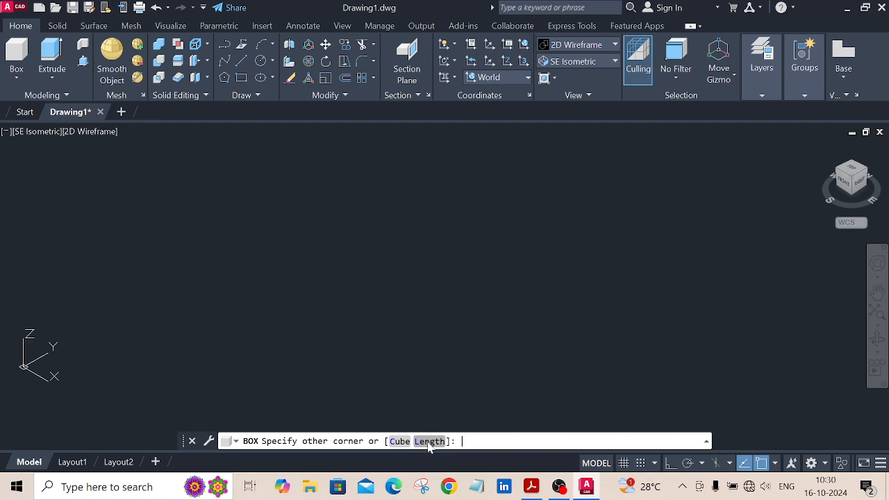
{"action": "left_click", "coordinate": [430, 442]}
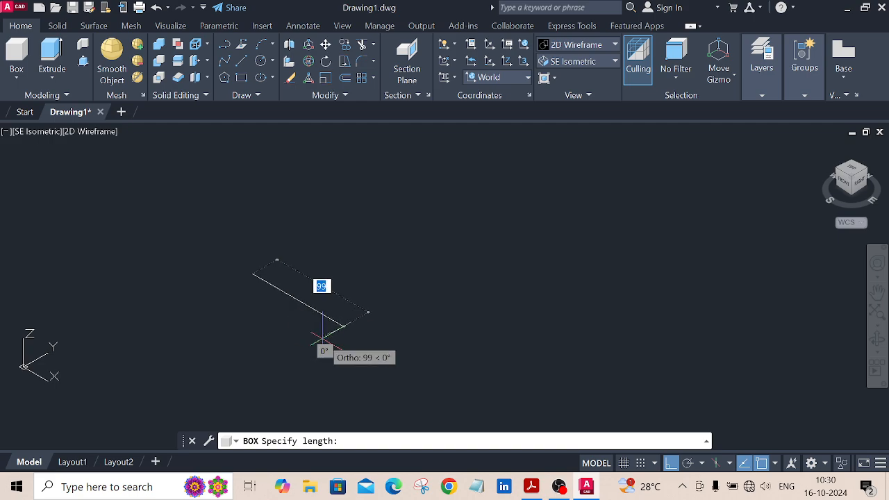
{"action": "type", "text": "75"}
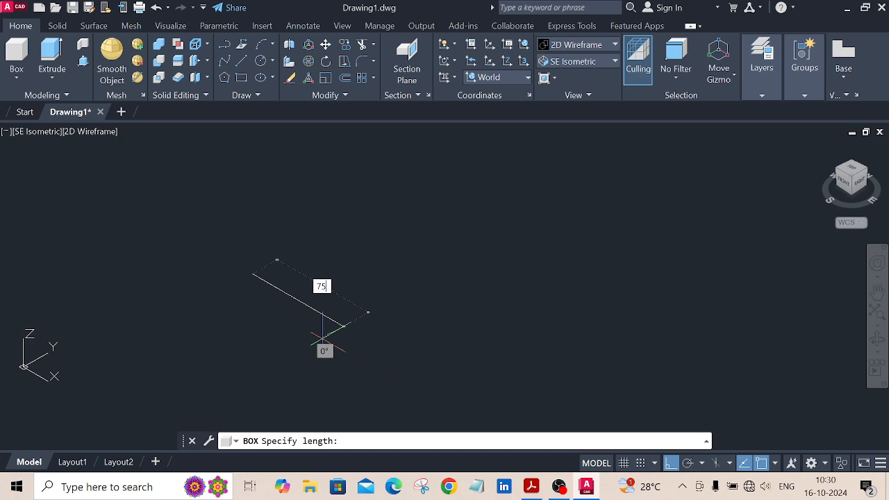
{"action": "key", "text": "Return"}
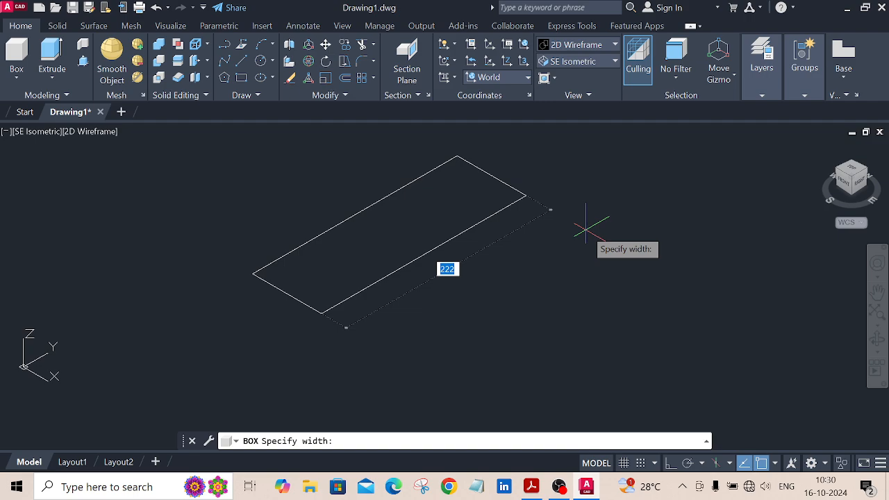
{"action": "type", "text": "300"}
{"action": "key", "text": "Return"}
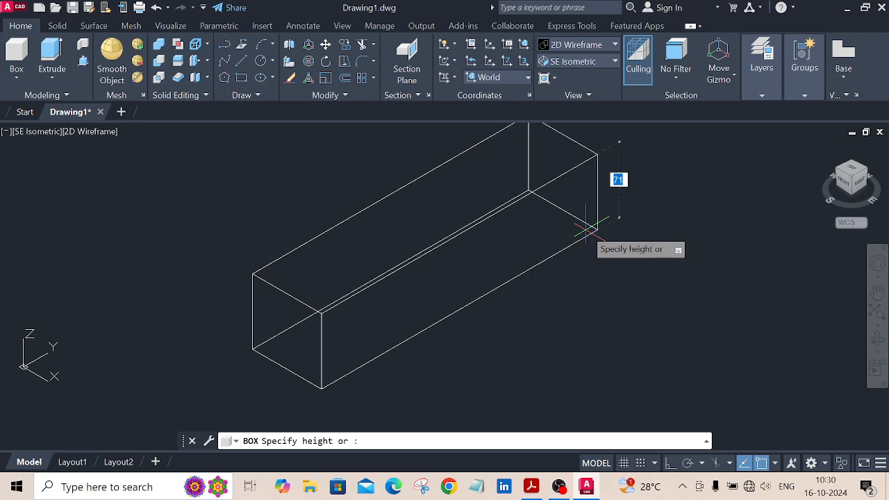
Check the upright wall's height in the reference PDF and finish the box with a height of 250.
{"action": "middle_click_drag", "start_coordinate": [549, 226], "coordinate": [515, 313]}
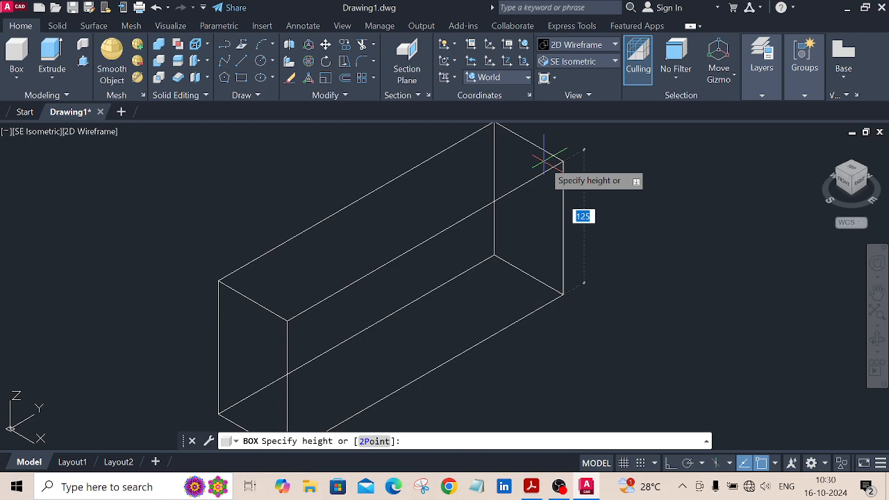
{"action": "left_click", "coordinate": [531, 486]}
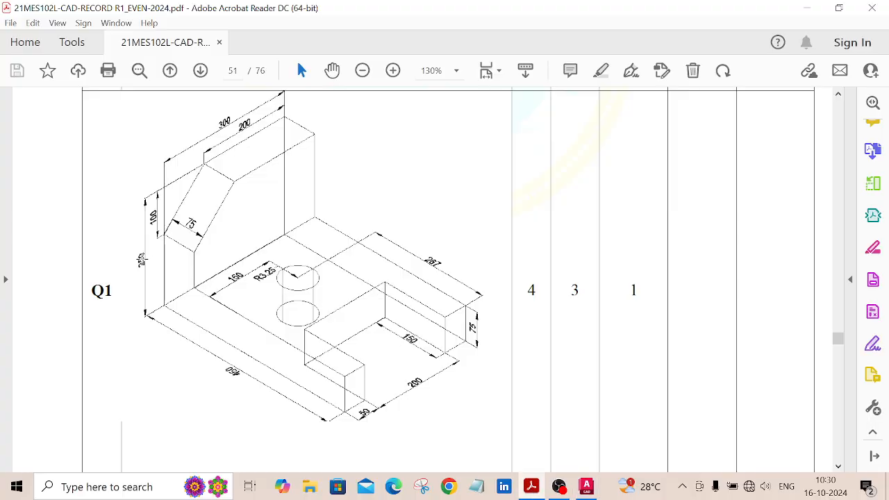
{"action": "left_click", "coordinate": [586, 487]}
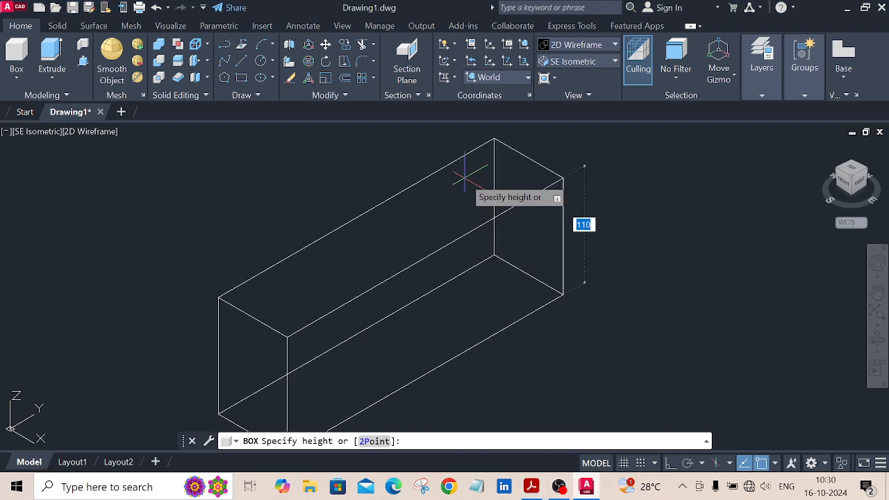
{"action": "type", "text": "250"}
{"action": "key", "text": "Return"}
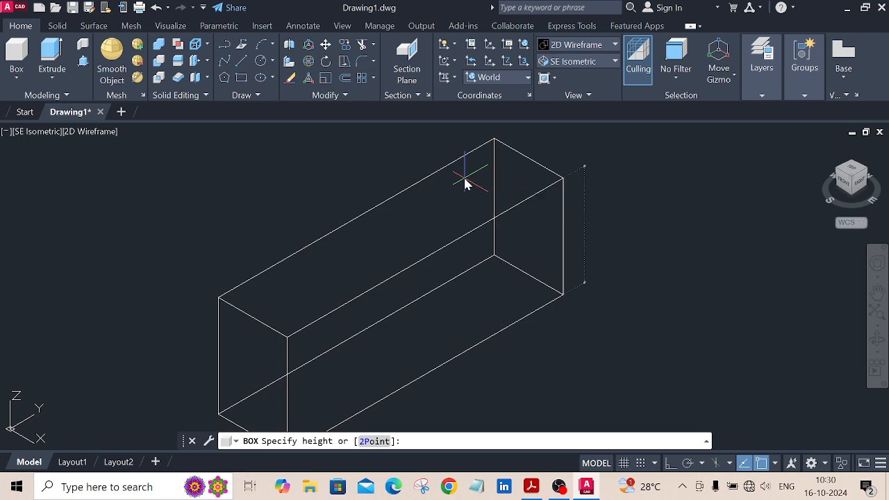
{"action": "scroll", "coordinate": [437, 223], "scroll_direction": "down", "scroll_amount": 3}
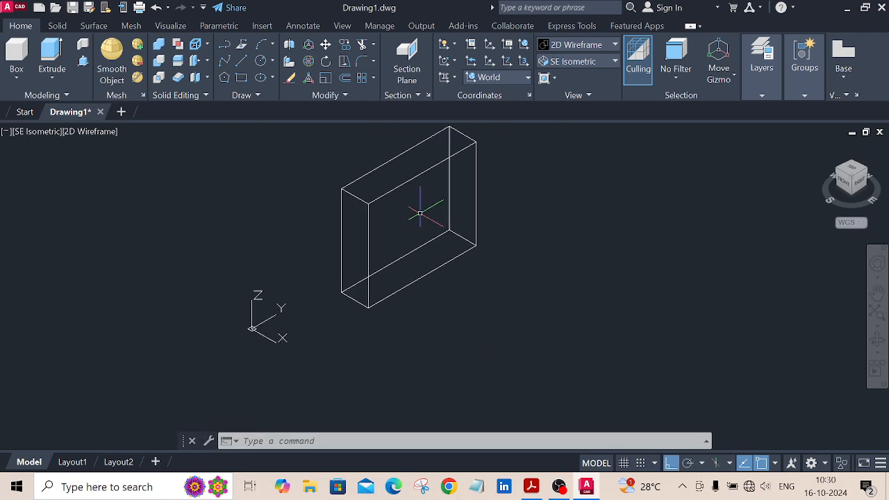
{"action": "middle_click_drag", "start_coordinate": [438, 224], "coordinate": [288, 244]}
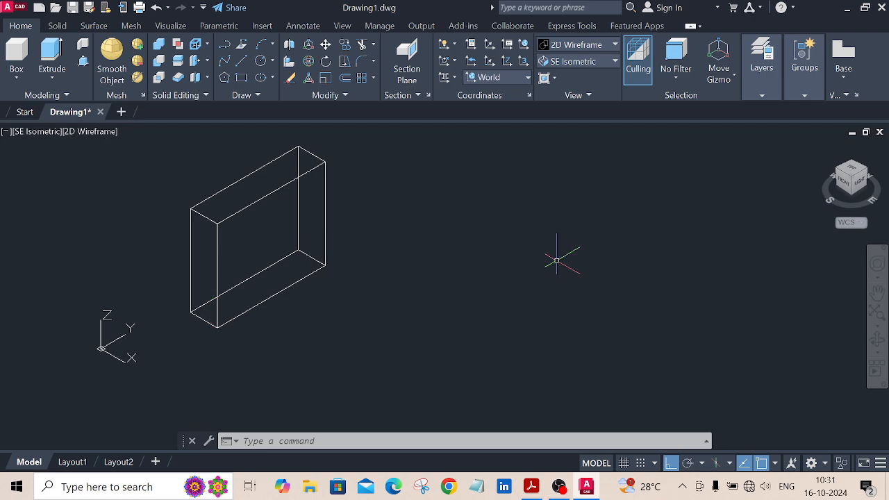
Hide the UCS icon in the model viewport.
{"action": "left_click", "coordinate": [625, 467]}
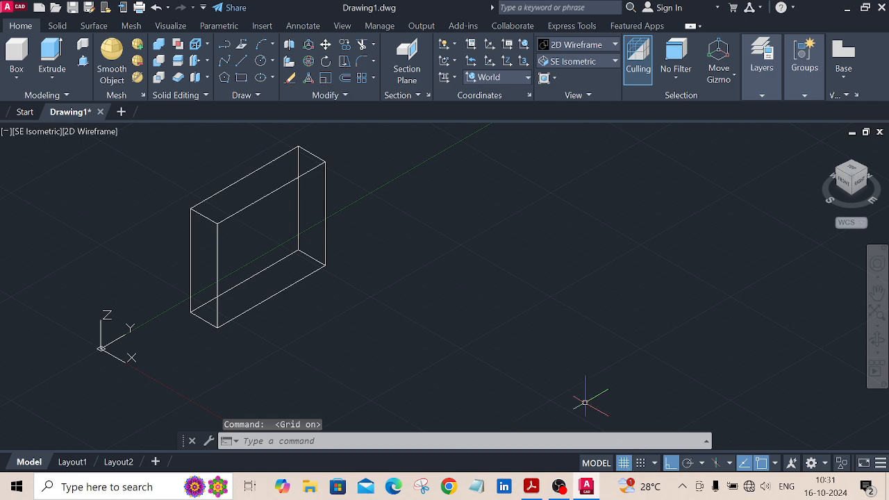
{"action": "left_click", "coordinate": [622, 463]}
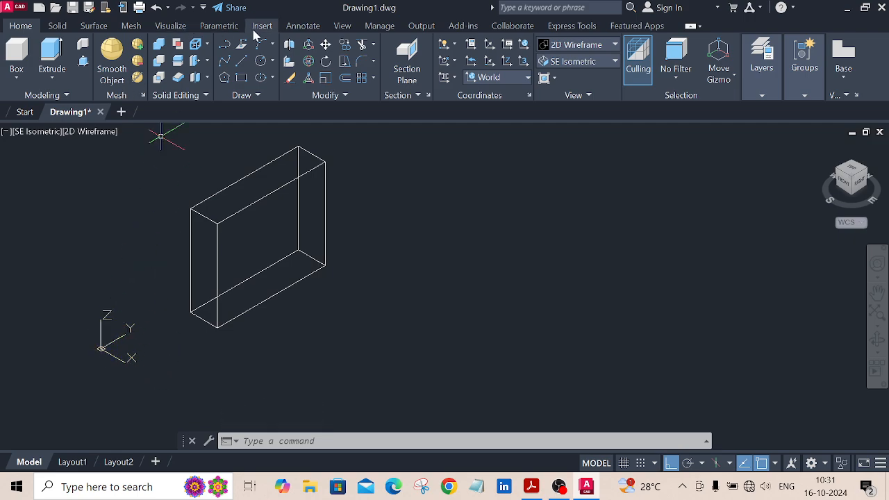
{"action": "left_click", "coordinate": [342, 26]}
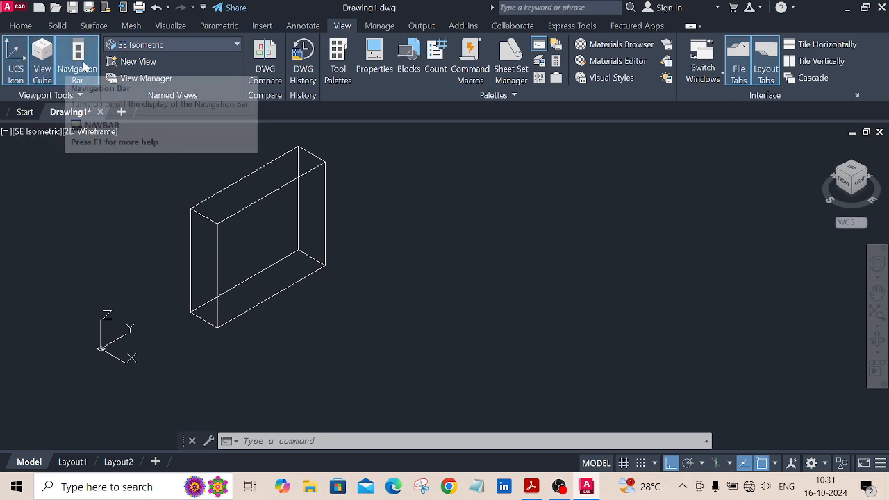
{"action": "left_click", "coordinate": [19, 71]}
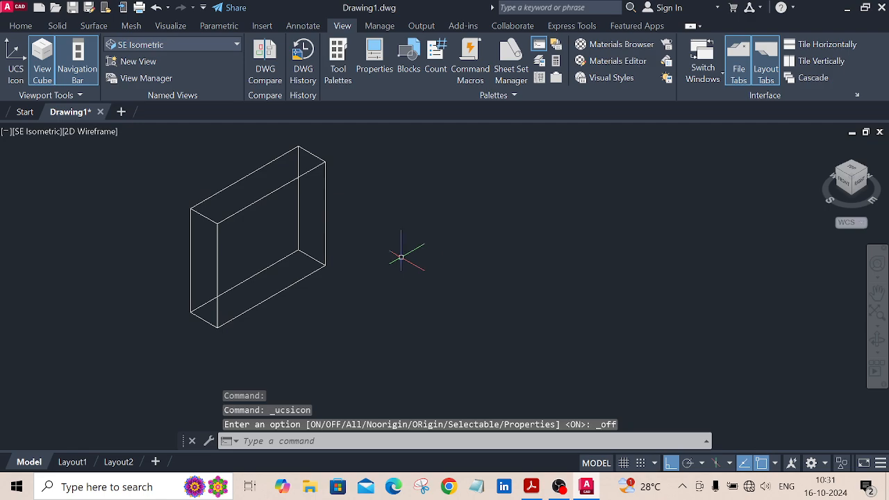
{"action": "left_click", "coordinate": [21, 25]}
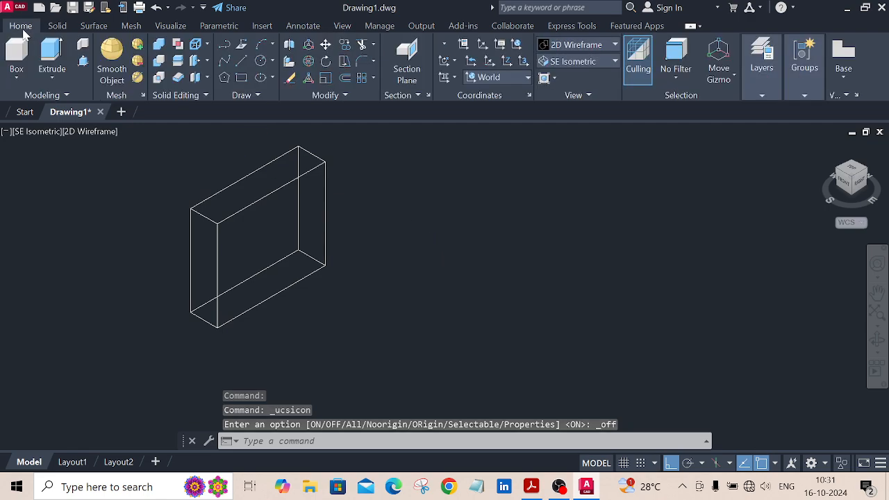
{"action": "middle_click_drag", "start_coordinate": [476, 302], "coordinate": [426, 316]}
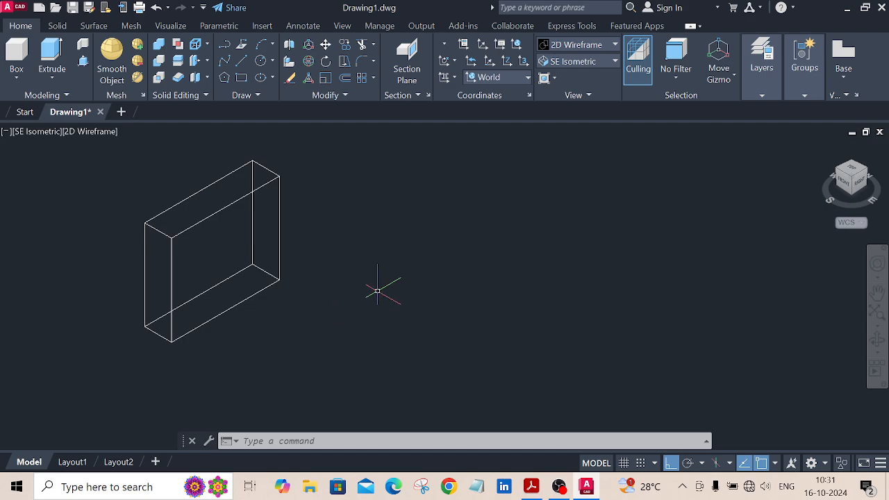
{"action": "middle_click_drag", "start_coordinate": [375, 289], "coordinate": [419, 308]}
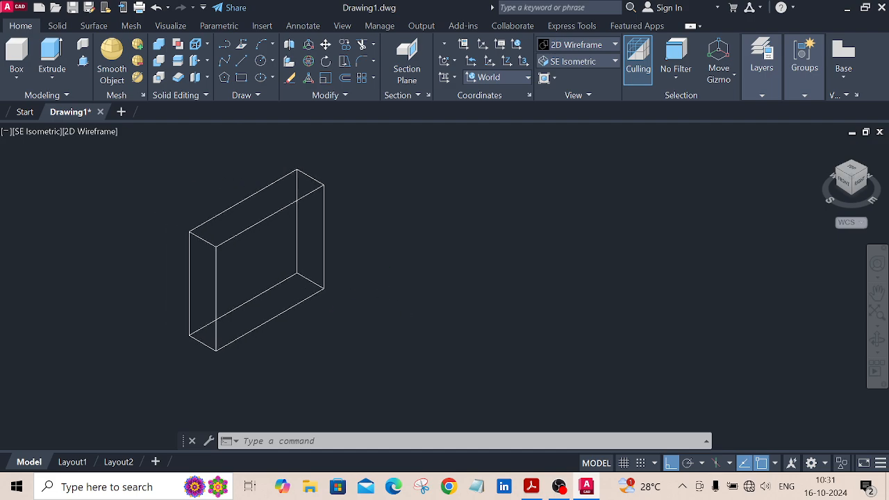
Check the upright wall's chamfer dimensions in the Q1 PDF drawing and return to the AutoCAD model.
{"action": "left_click", "coordinate": [531, 487]}
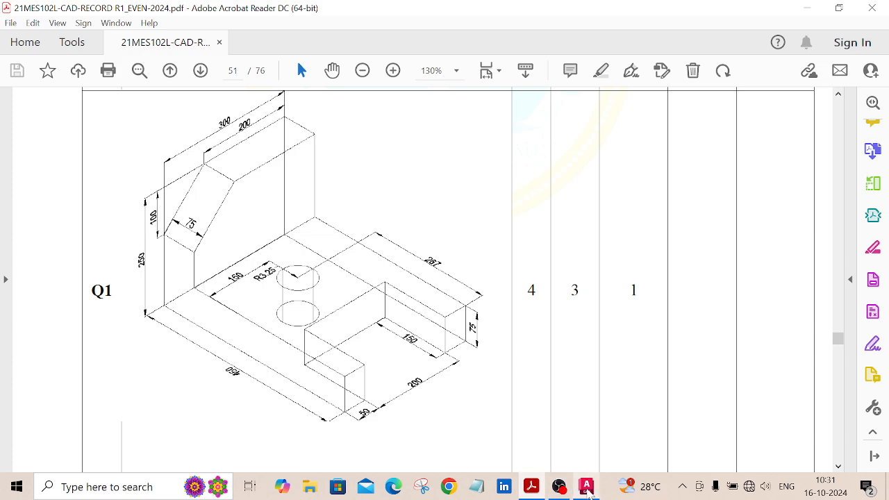
{"action": "left_click", "coordinate": [646, 421]}
{"action": "middle_click_drag", "start_coordinate": [399, 254], "coordinate": [427, 250]}
{"action": "scroll", "coordinate": [211, 222], "scroll_direction": "up", "scroll_amount": 6}
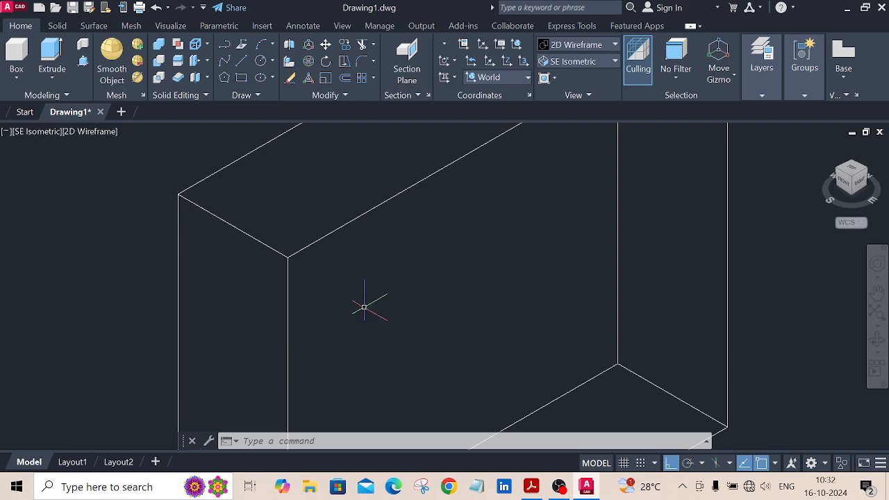
{"action": "scroll", "coordinate": [367, 278], "scroll_direction": "down", "scroll_amount": 5}
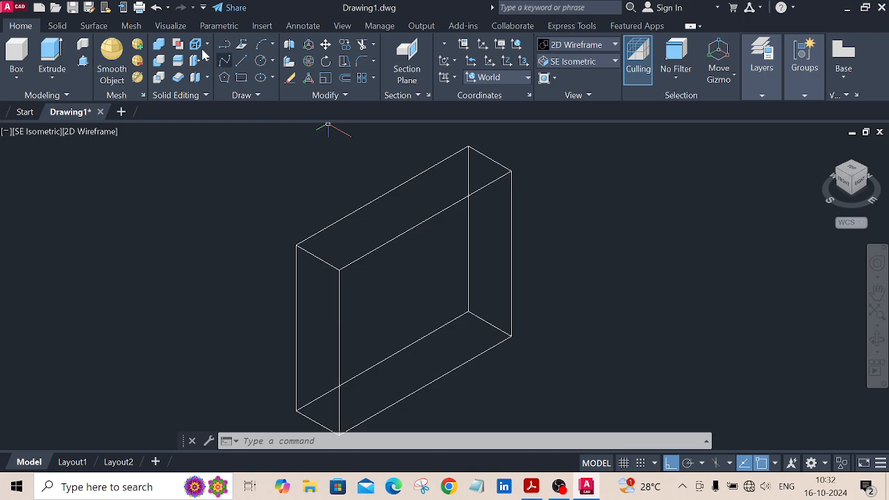
Chamfer the short top edge at the front end of the upright wall with both distances set to 100.
{"action": "left_click", "coordinate": [59, 25]}
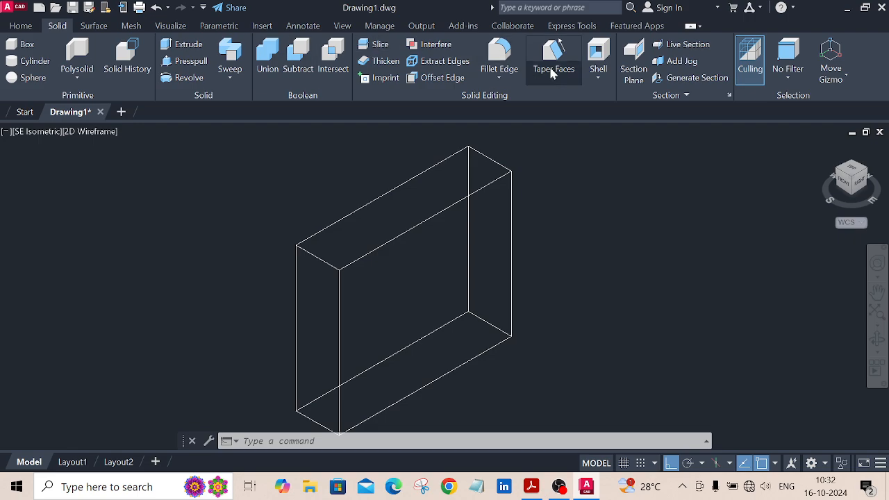
{"action": "left_click", "coordinate": [500, 81]}
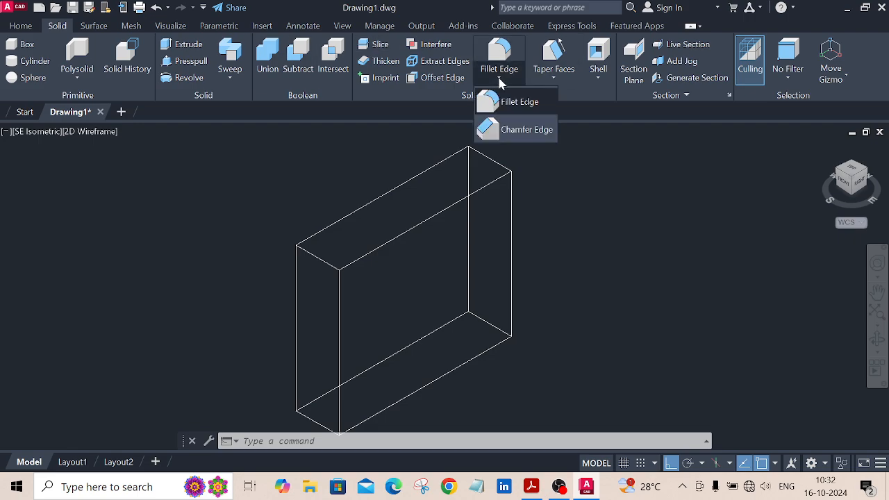
{"action": "left_click", "coordinate": [514, 131]}
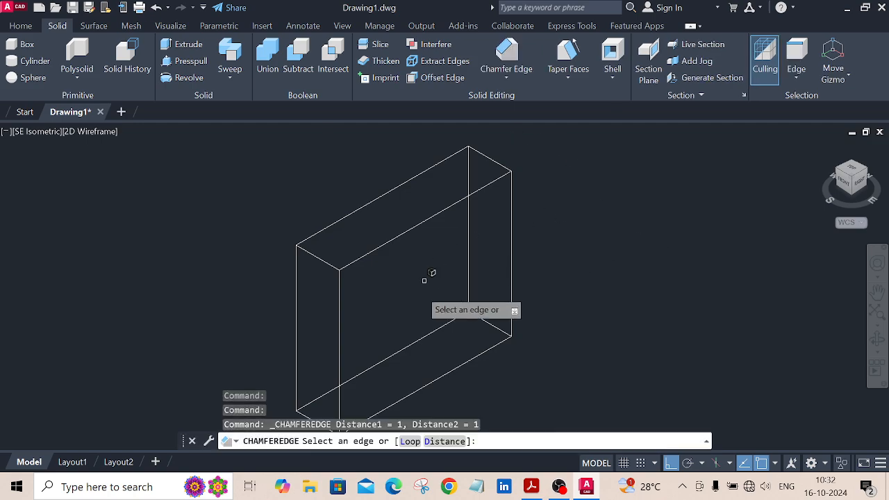
{"action": "left_click", "coordinate": [444, 441]}
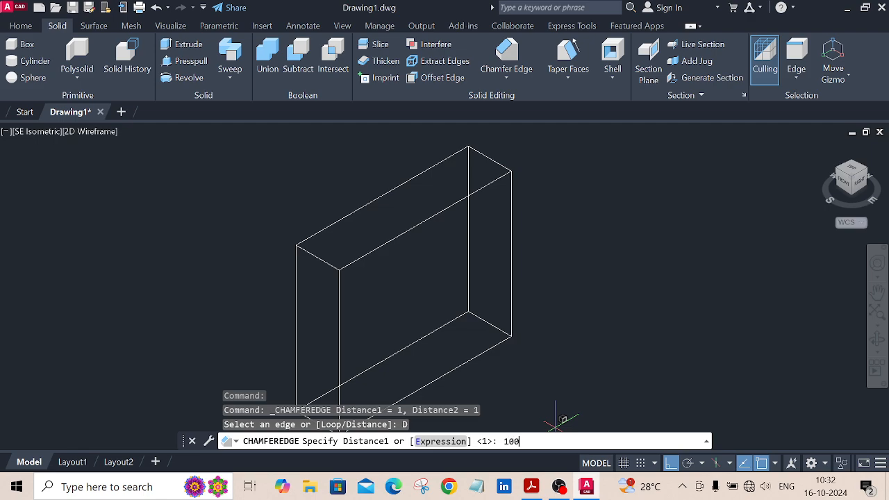
{"action": "key", "text": "Return"}
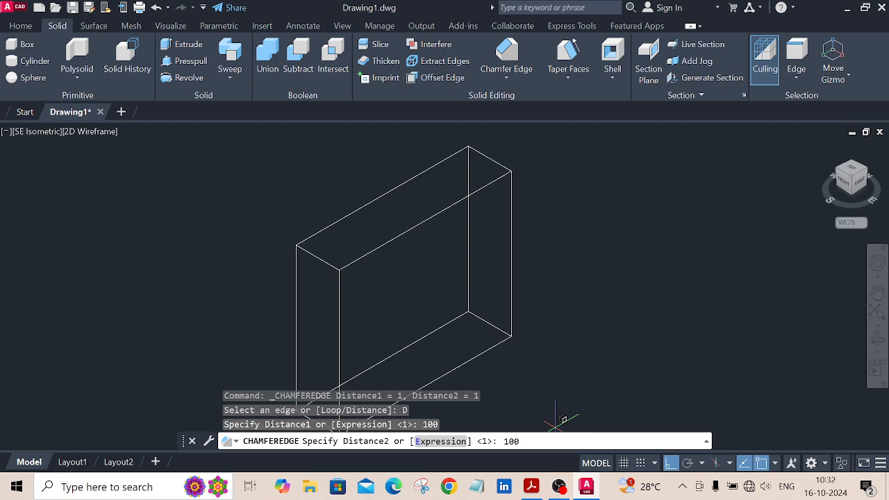
{"action": "key", "text": "Return"}
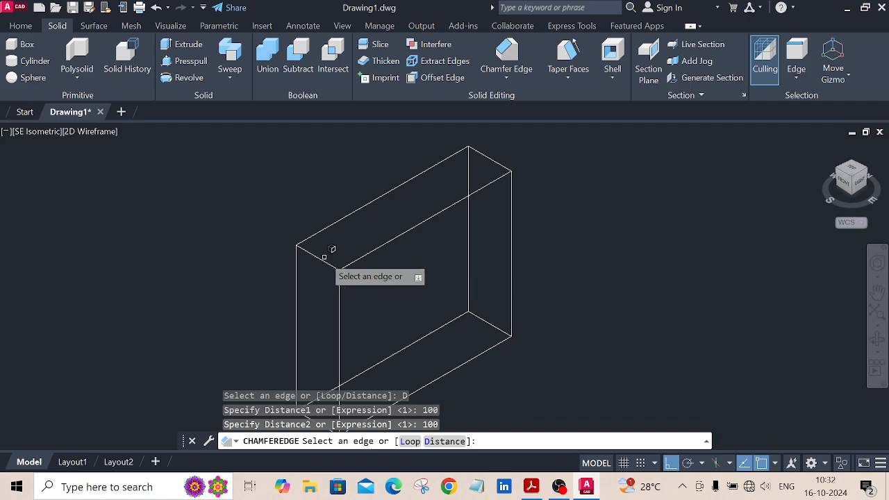
{"action": "scroll", "coordinate": [319, 257], "scroll_direction": "up", "scroll_amount": 2}
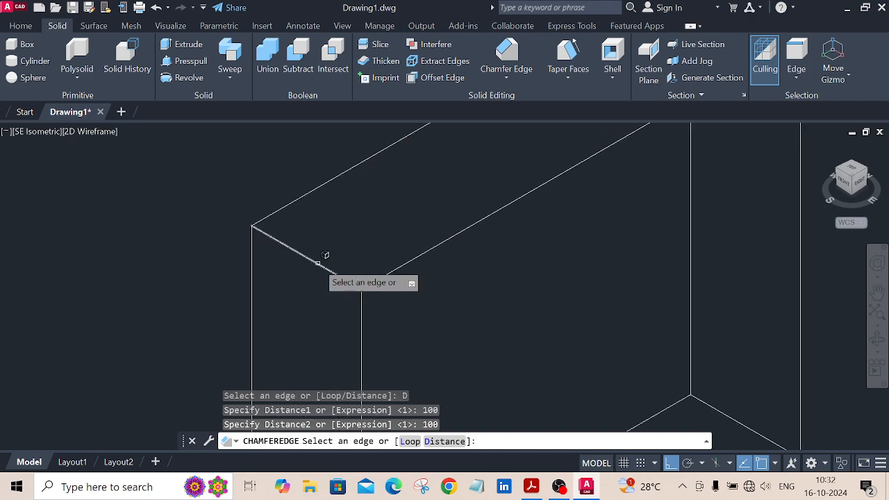
{"action": "left_click", "coordinate": [323, 267]}
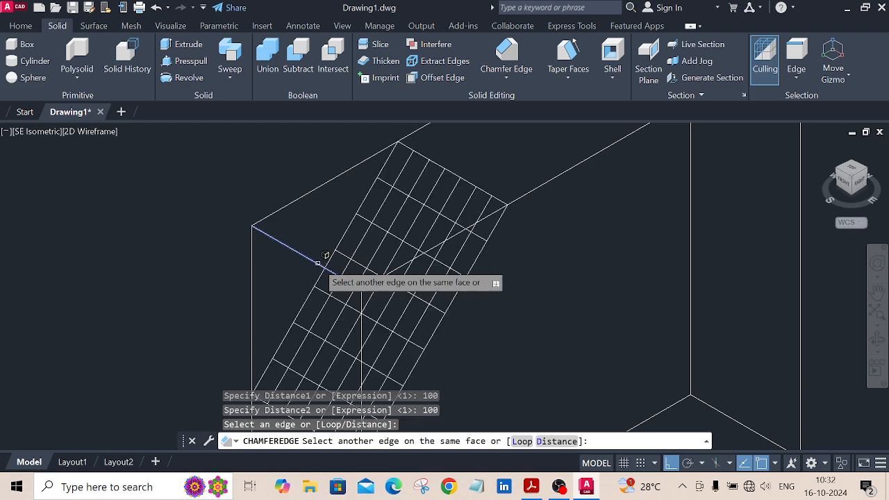
{"action": "scroll", "coordinate": [325, 269], "scroll_direction": "down", "scroll_amount": 5}
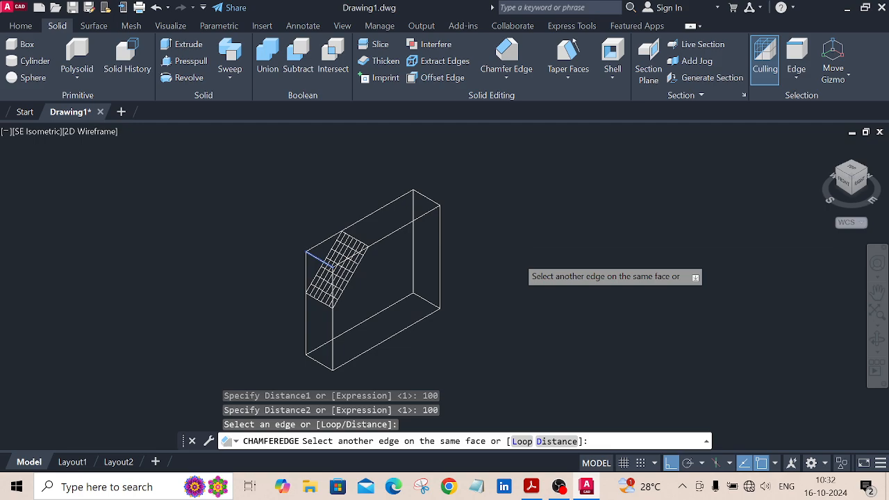
{"action": "left_click", "coordinate": [320, 260]}
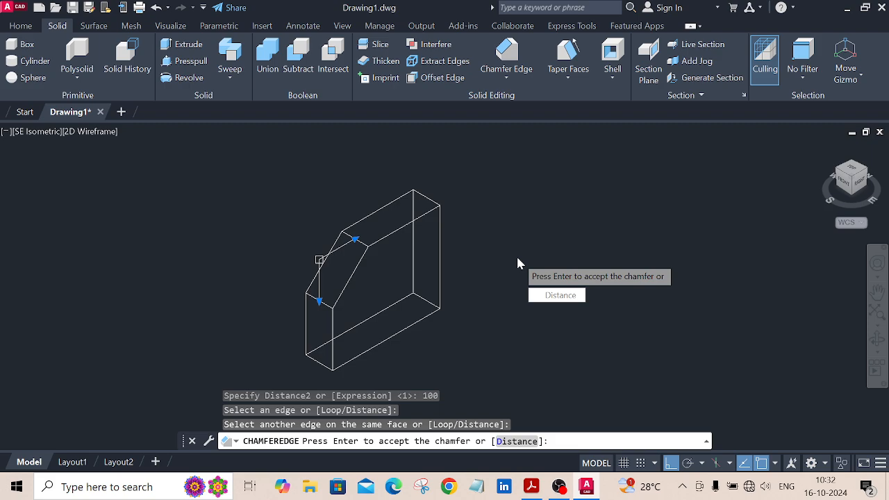
{"action": "key", "text": "Return"}
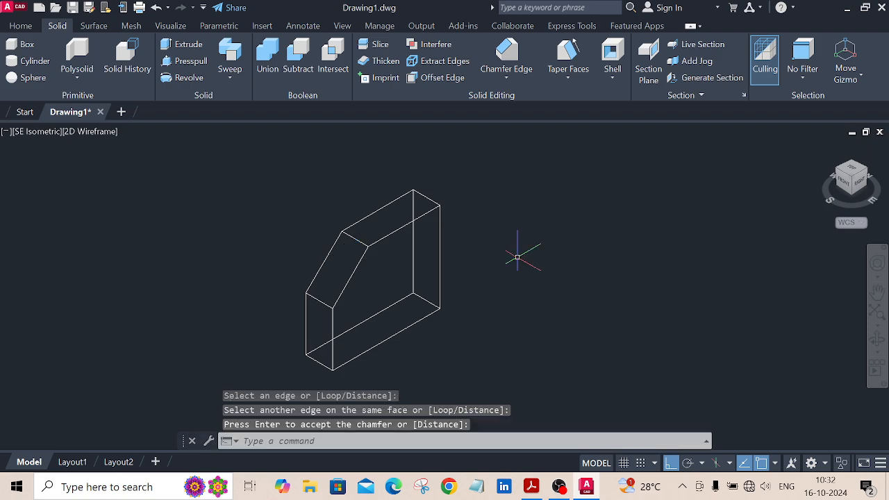
Check the base plate's length, width and thickness in the Q1 PDF drawing, then return to AutoCAD.
{"action": "scroll", "coordinate": [512, 333], "scroll_direction": "down", "scroll_amount": 2}
{"action": "middle_click_drag", "start_coordinate": [512, 333], "coordinate": [333, 251]}
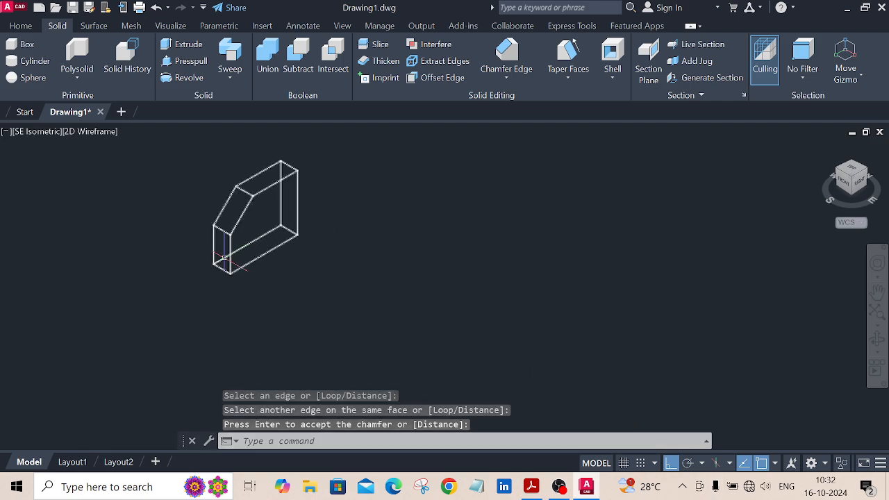
{"action": "left_click", "coordinate": [21, 25]}
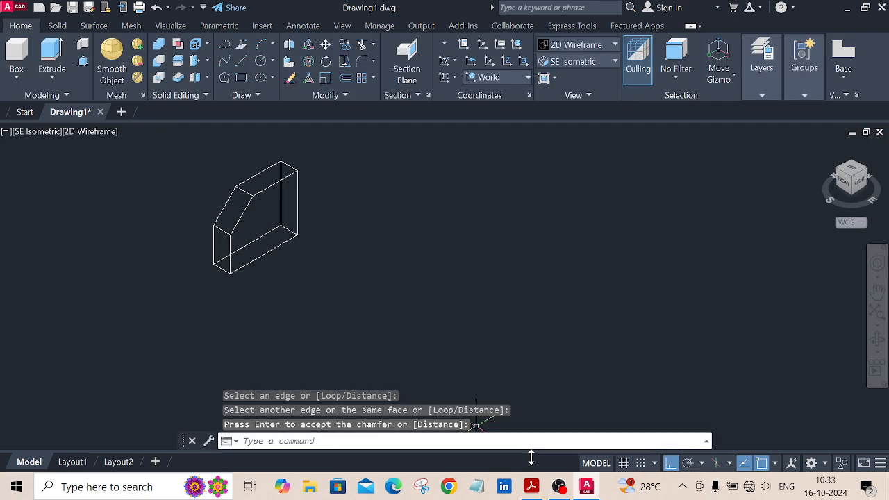
{"action": "left_click", "coordinate": [531, 486]}
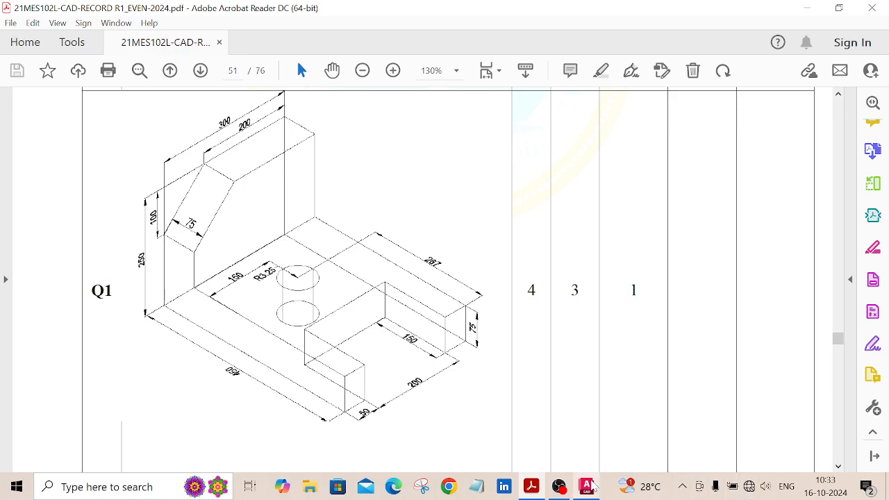
{"action": "mouse_move", "coordinate": [587, 490]}
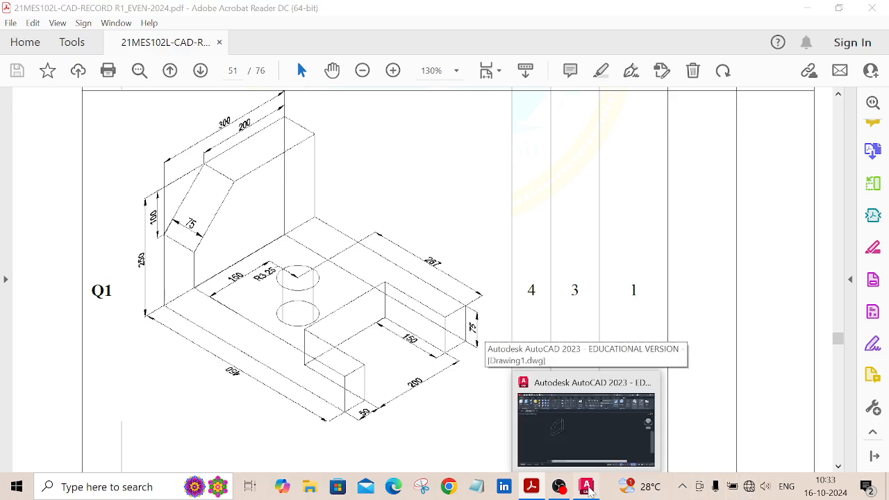
{"action": "left_click", "coordinate": [588, 420]}
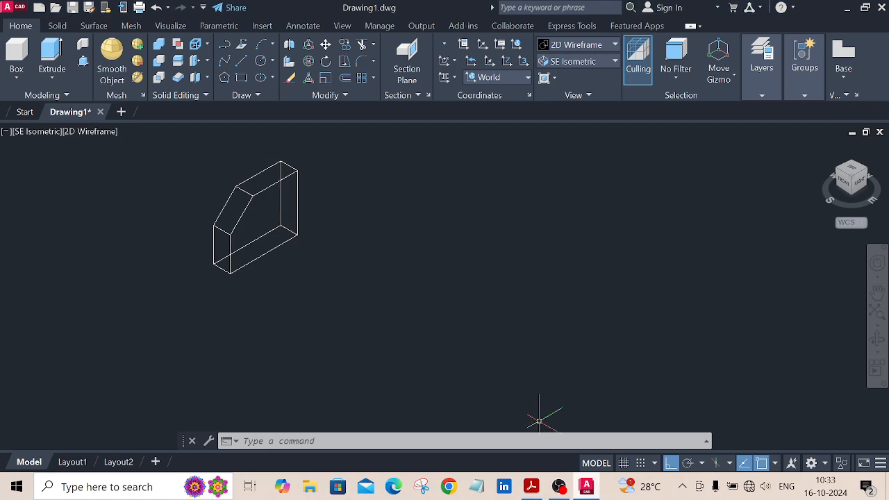
Create the base plate as a separate solid box with length 375, width 300 and height 75.
{"action": "left_click", "coordinate": [17, 78]}
{"action": "left_click", "coordinate": [28, 103]}
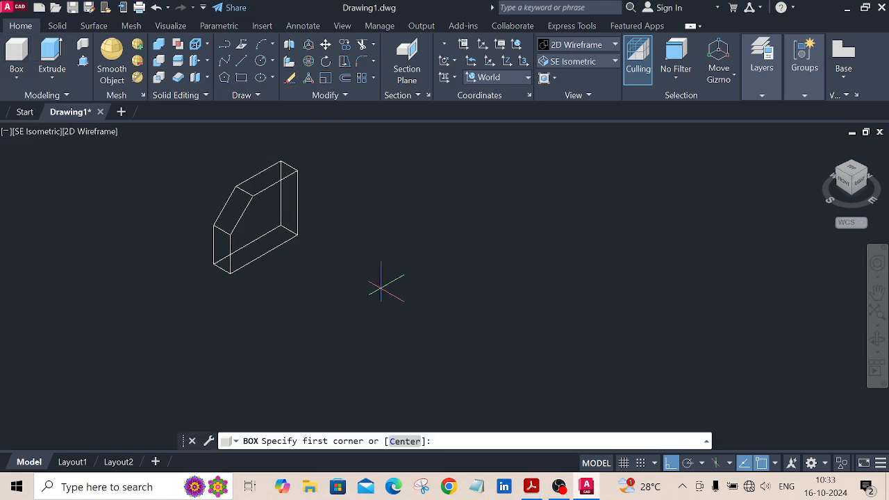
{"action": "left_click", "coordinate": [391, 298]}
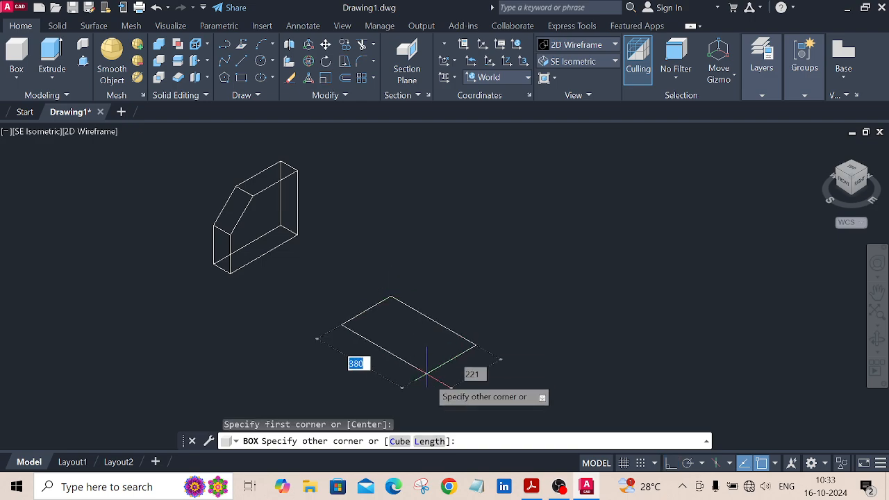
{"action": "left_click", "coordinate": [431, 442]}
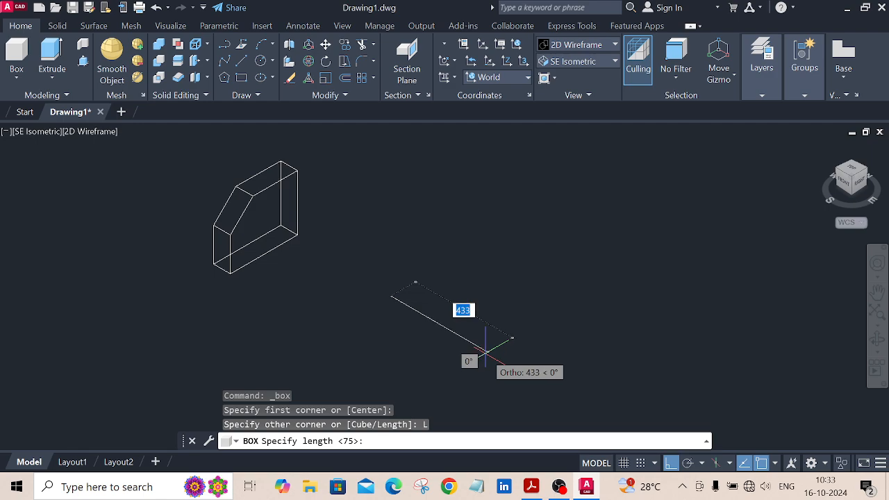
{"action": "type", "text": "375"}
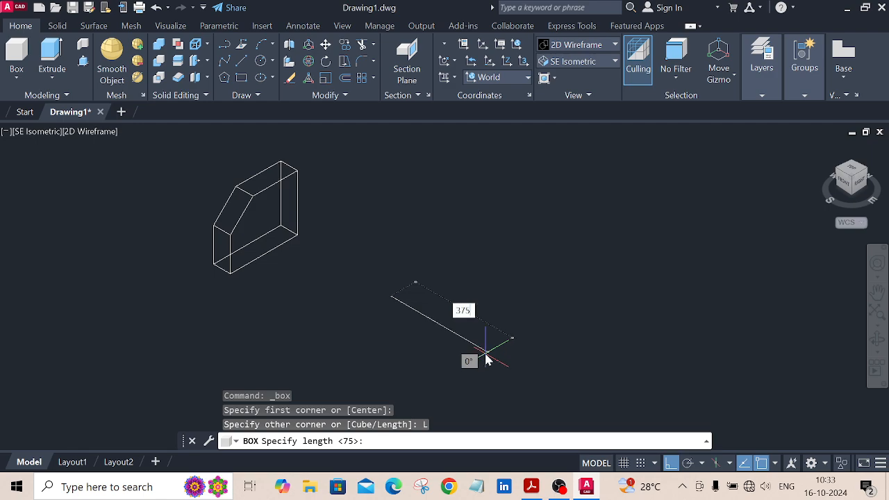
{"action": "key", "text": "Return"}
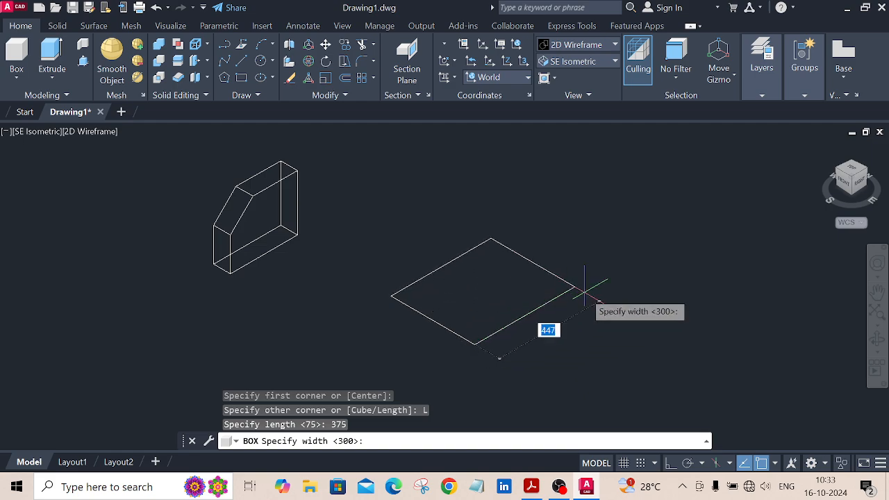
{"action": "type", "text": "300"}
{"action": "key", "text": "Return"}
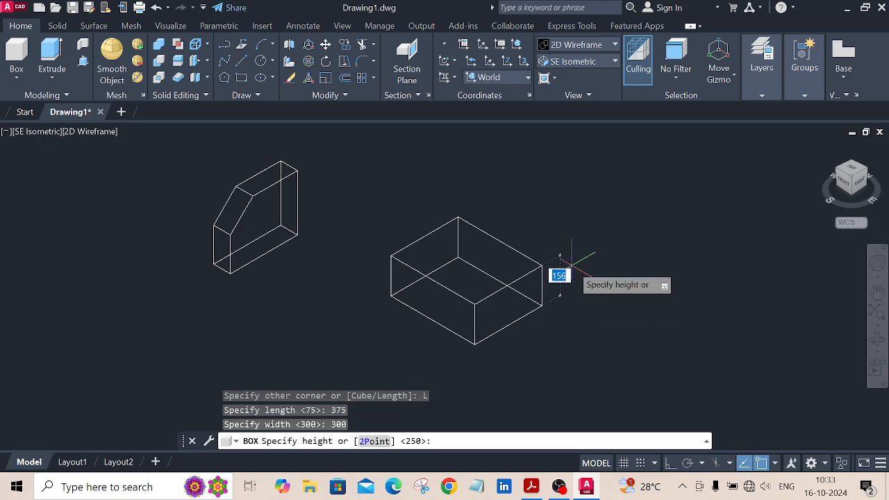
{"action": "type", "text": "75"}
{"action": "key", "text": "Return"}
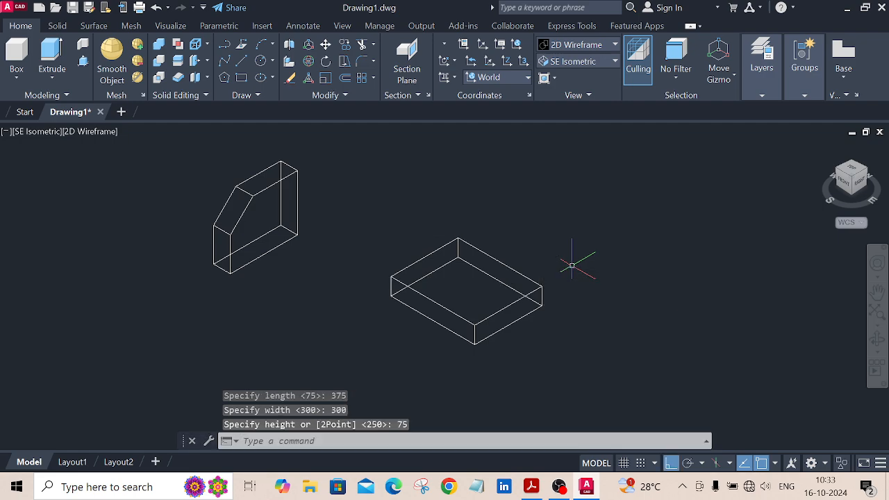
Check the dimensions of the base plate's open rectangular slot in the Q1 PDF drawing and switch back to AutoCAD.
{"action": "middle_click_drag", "start_coordinate": [579, 332], "coordinate": [493, 341]}
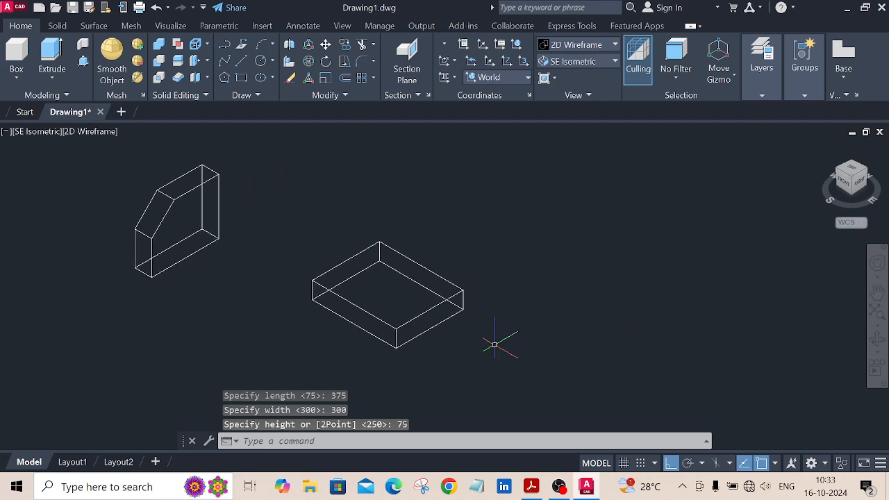
{"action": "scroll", "coordinate": [458, 313], "scroll_direction": "up", "scroll_amount": 3}
{"action": "scroll", "coordinate": [611, 301], "scroll_direction": "down", "scroll_amount": 1}
{"action": "middle_click_drag", "start_coordinate": [611, 301], "coordinate": [645, 298]}
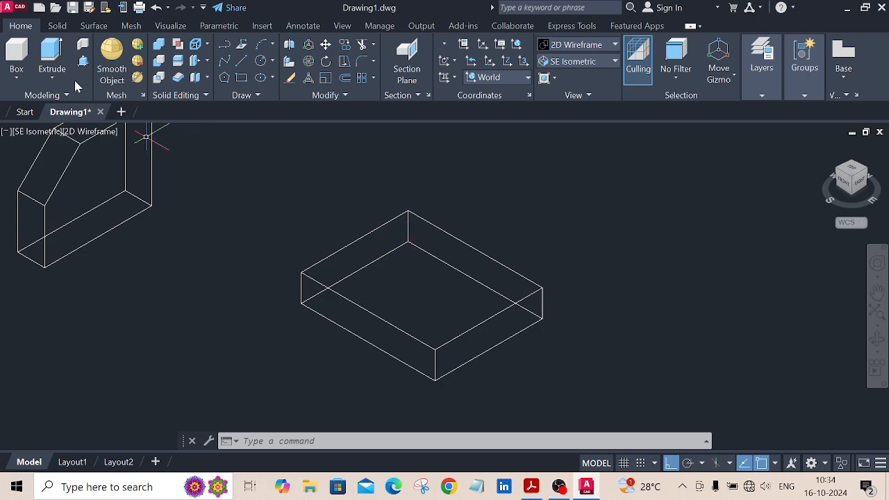
{"action": "middle_click_drag", "start_coordinate": [472, 278], "coordinate": [410, 252]}
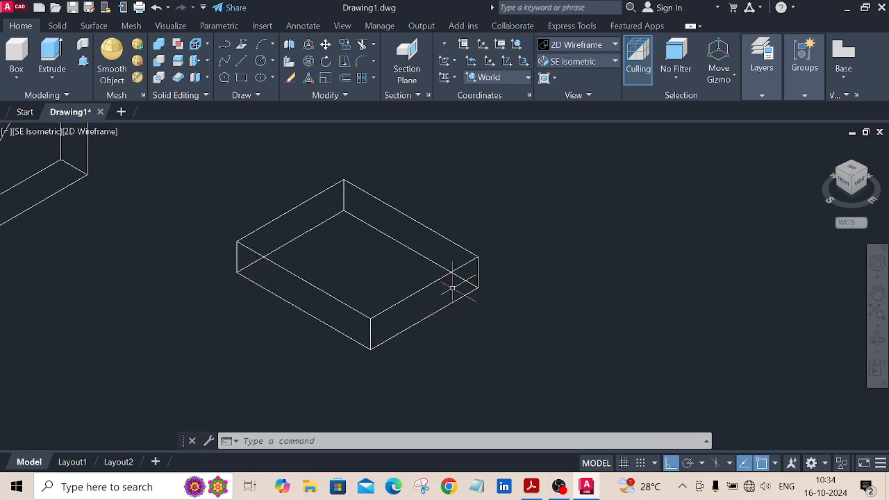
{"action": "left_click", "coordinate": [535, 488]}
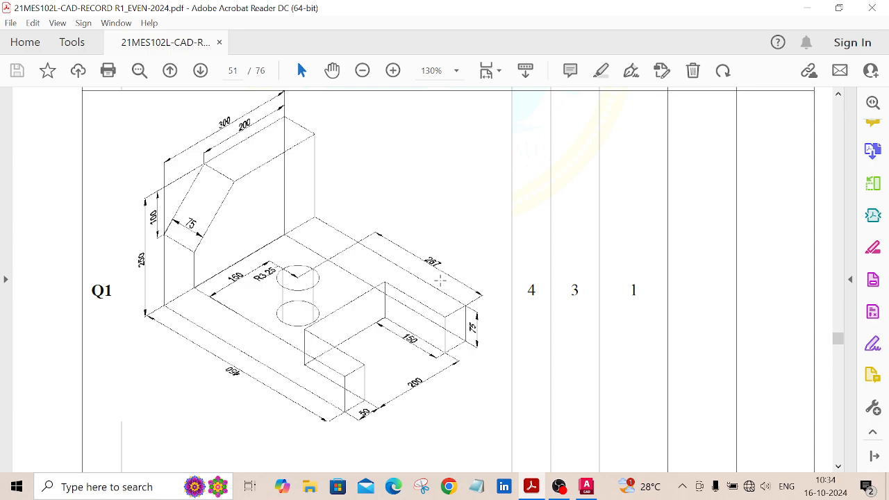
{"action": "left_click", "coordinate": [590, 491]}
{"action": "middle_click_drag", "start_coordinate": [581, 344], "coordinate": [454, 321]}
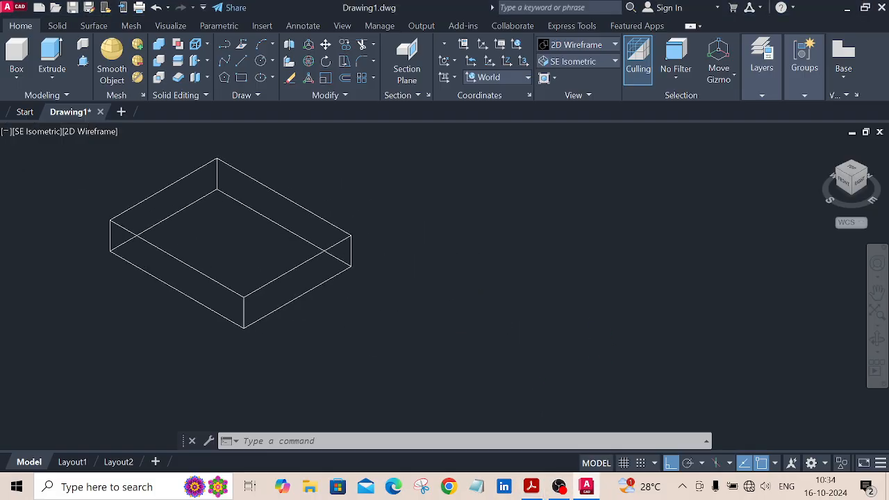
Create a solid box beside the base plate with length 150, width 200 and height 75 for the slot cutout.
{"action": "left_click", "coordinate": [17, 80]}
{"action": "left_click", "coordinate": [17, 104]}
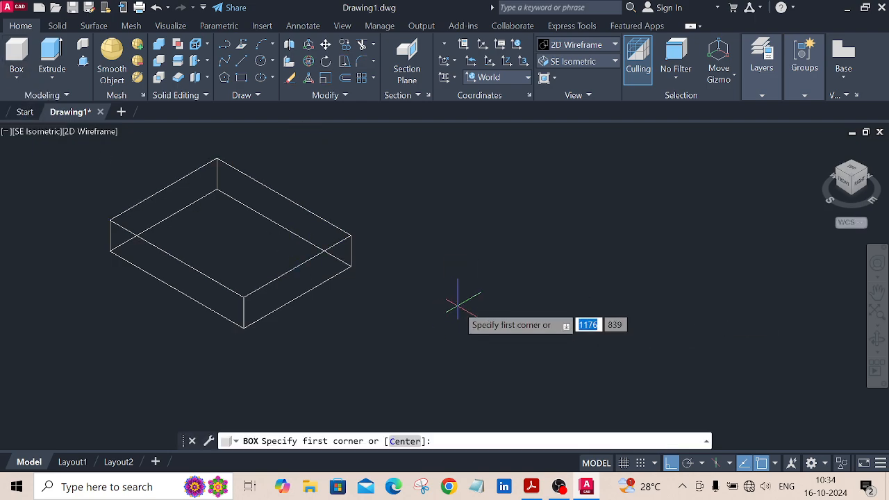
{"action": "left_click", "coordinate": [458, 302]}
{"action": "type", "text": "L"}
{"action": "key", "text": "Return"}
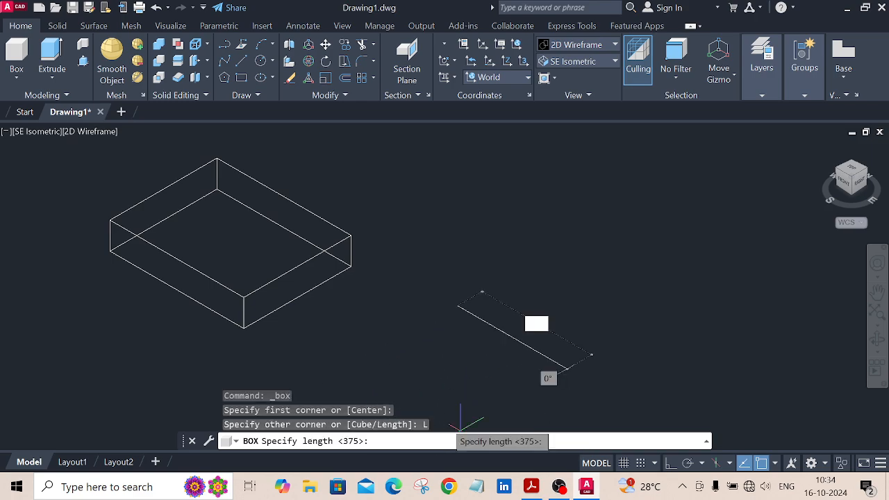
{"action": "key", "text": "F8"}
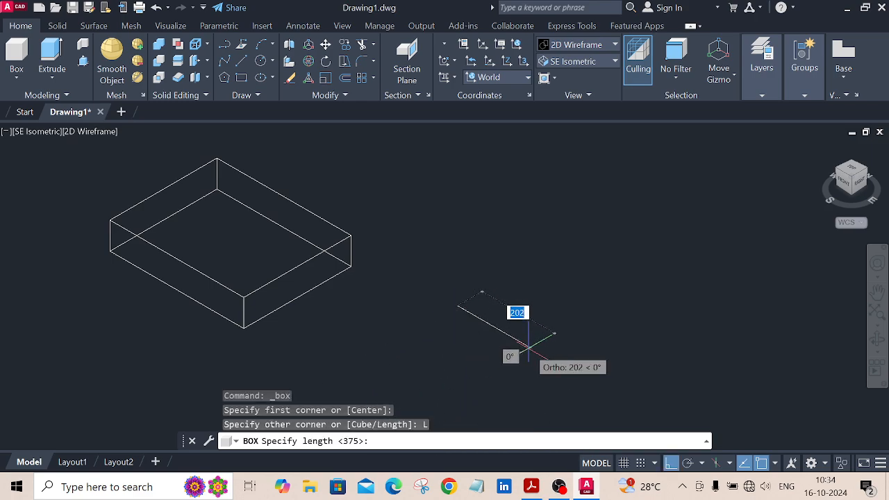
{"action": "type", "text": "15"}
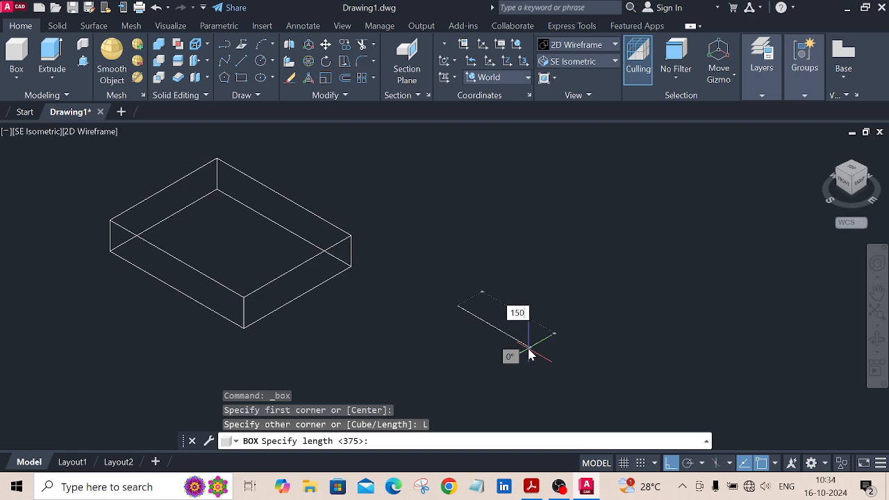
{"action": "type", "text": "0"}
{"action": "key", "text": "Return"}
{"action": "key", "text": "F8"}
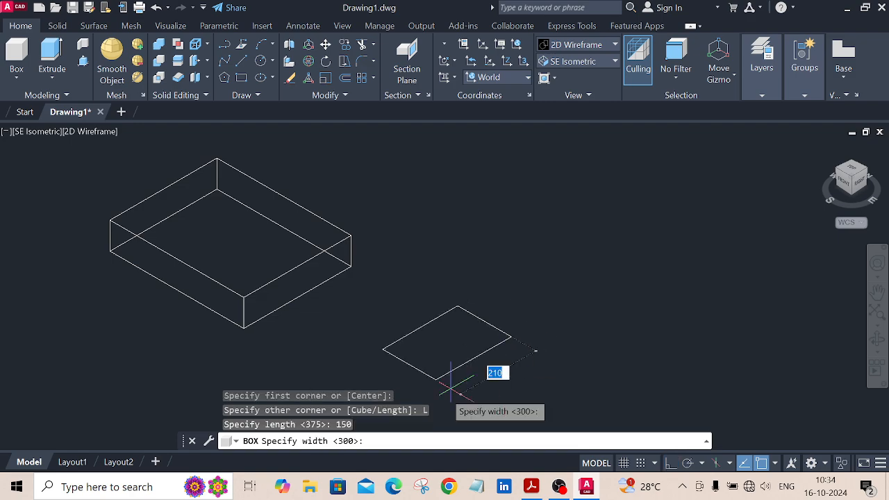
{"action": "type", "text": "2"}
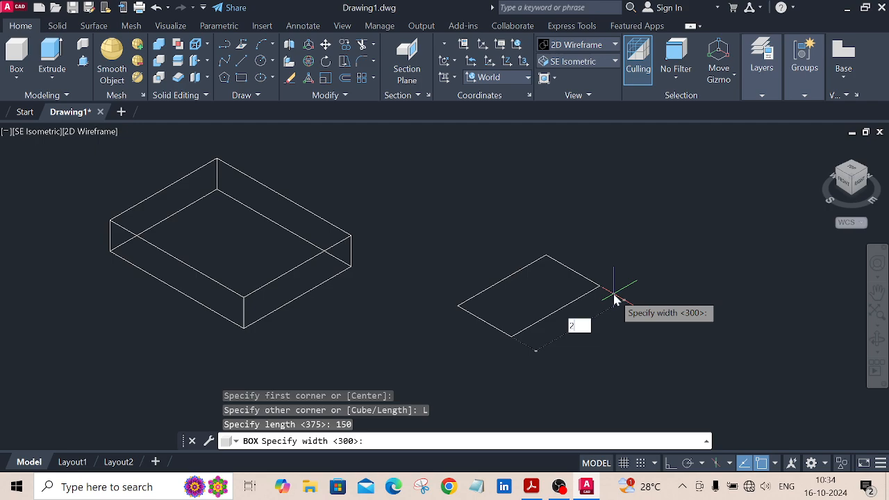
{"action": "key", "text": "Return"}
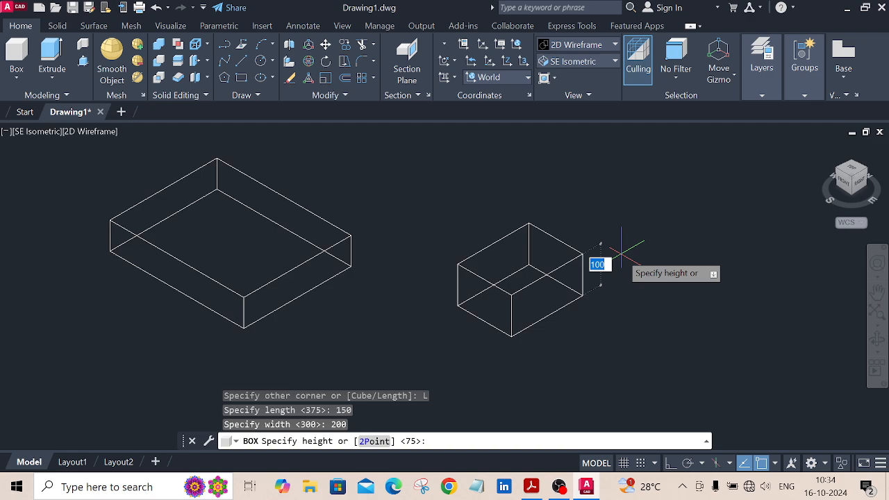
{"action": "type", "text": "75"}
{"action": "key", "text": "Return"}
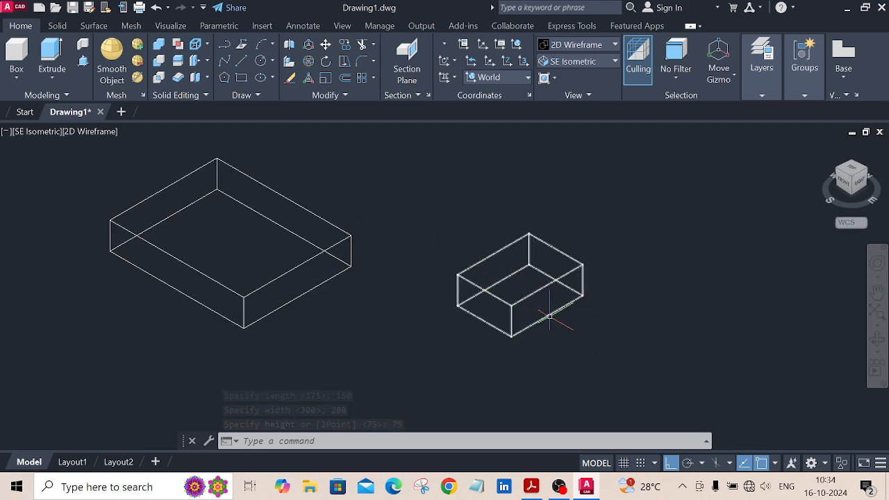
Move the slot box by the midpoint of its outer bottom edge onto the midpoint of the base plate's matching bottom edge.
{"action": "scroll", "coordinate": [549, 317], "scroll_direction": "up", "scroll_amount": 2}
{"action": "middle_click_drag", "start_coordinate": [548, 313], "coordinate": [692, 334]}
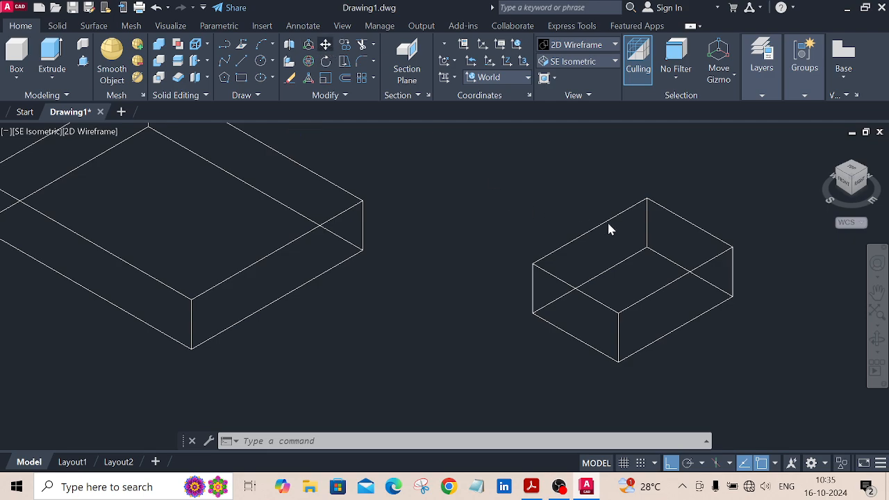
{"action": "left_click", "coordinate": [674, 214]}
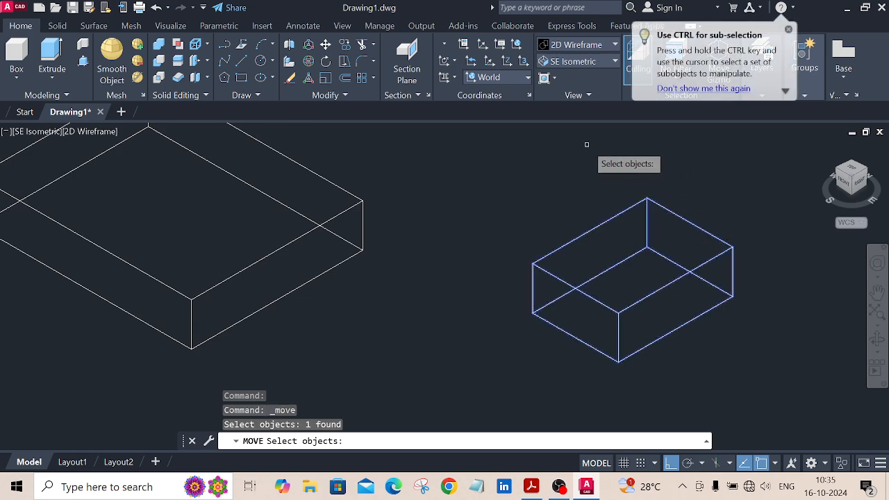
{"action": "key", "text": "Return"}
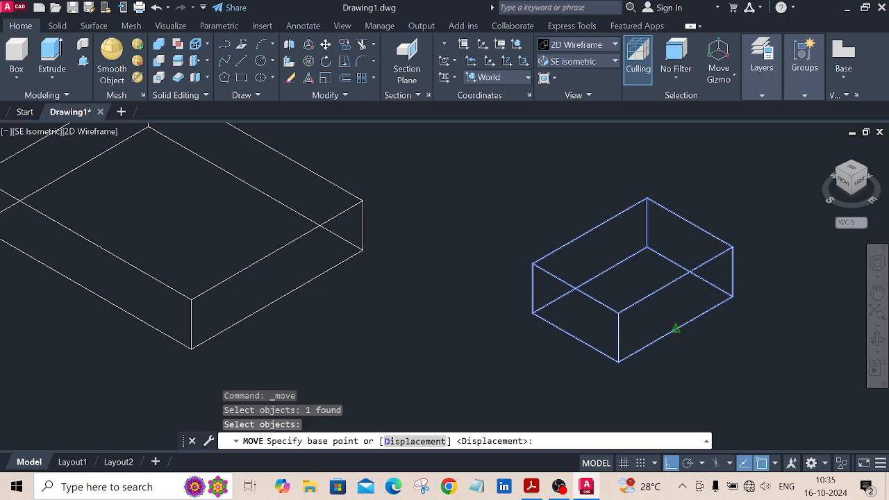
{"action": "left_click", "coordinate": [675, 327]}
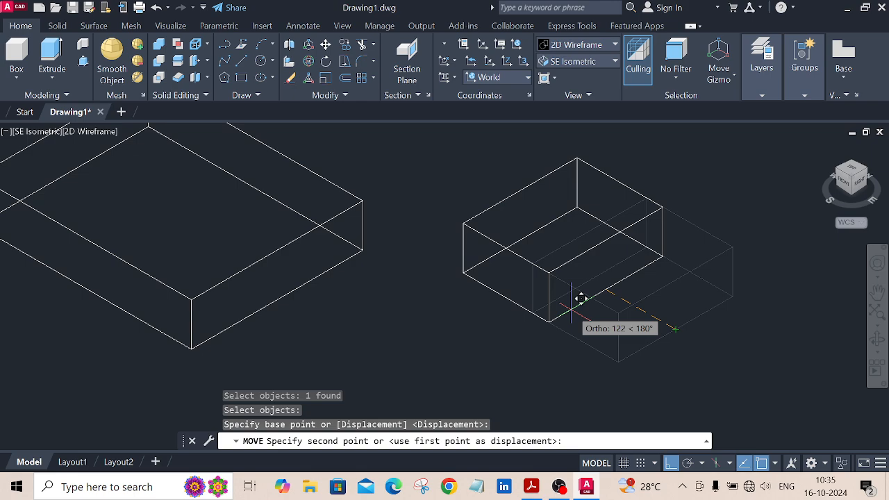
{"action": "key", "text": "F8"}
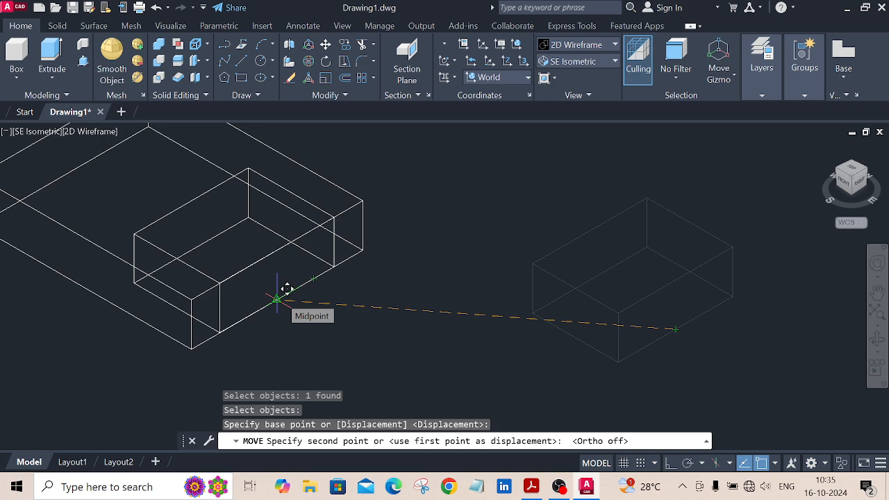
{"action": "left_click", "coordinate": [276, 298]}
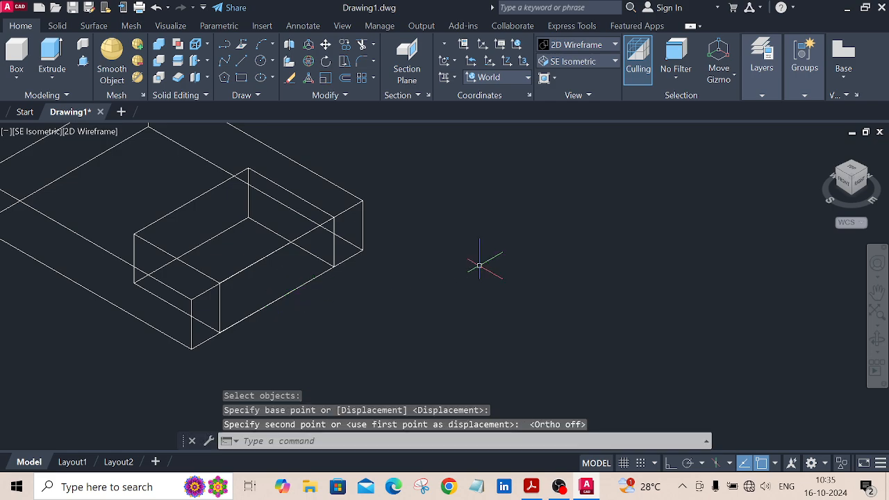
Subtract the slot box from the base plate to cut the open rectangular slot.
{"action": "middle_click_drag", "start_coordinate": [425, 289], "coordinate": [541, 306]}
{"action": "scroll", "coordinate": [617, 293], "scroll_direction": "down", "scroll_amount": 2}
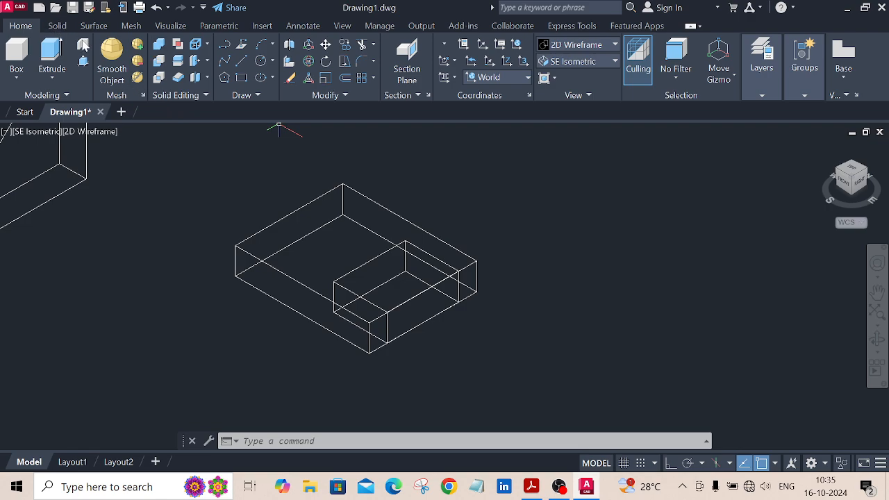
{"action": "left_click", "coordinate": [66, 29]}
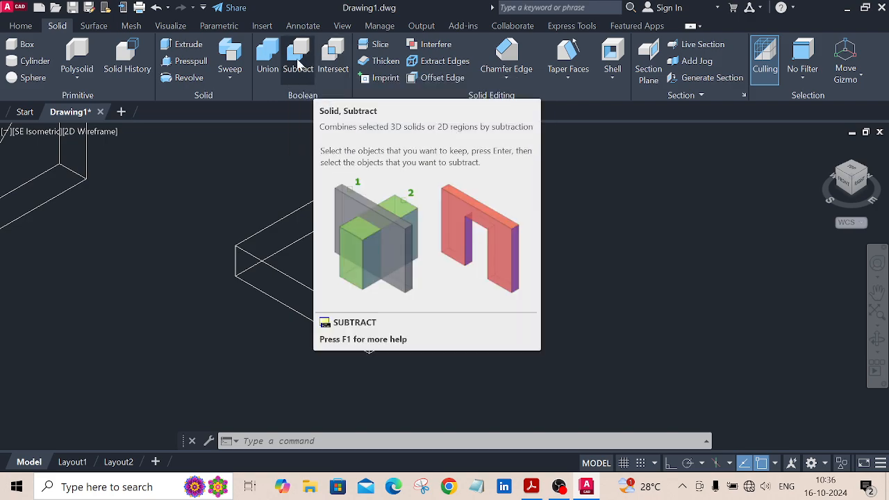
{"action": "left_click", "coordinate": [299, 64]}
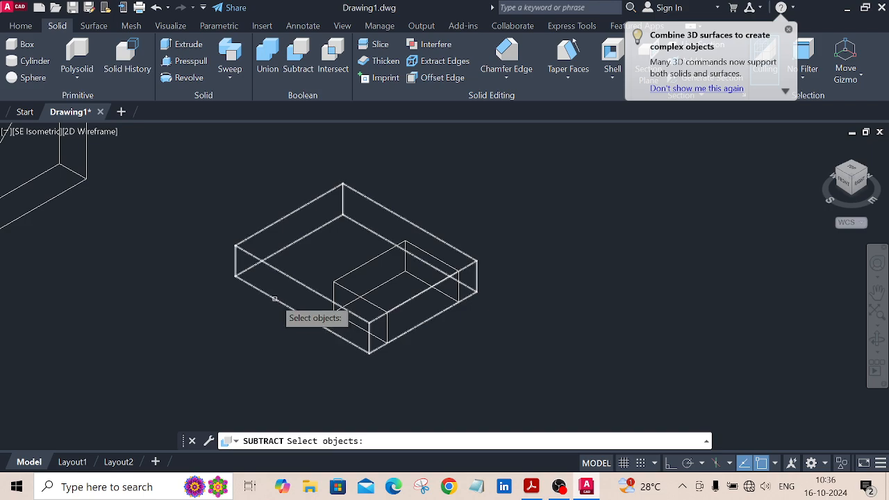
{"action": "left_click", "coordinate": [274, 299]}
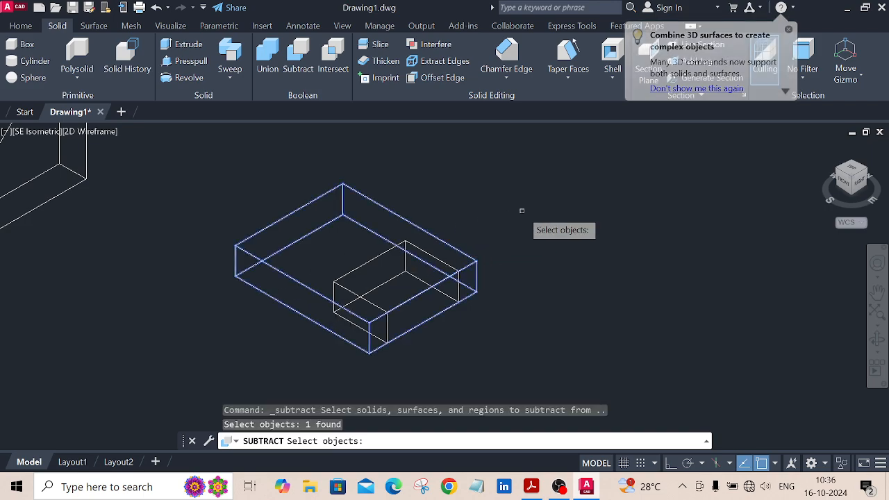
{"action": "key", "text": "Return"}
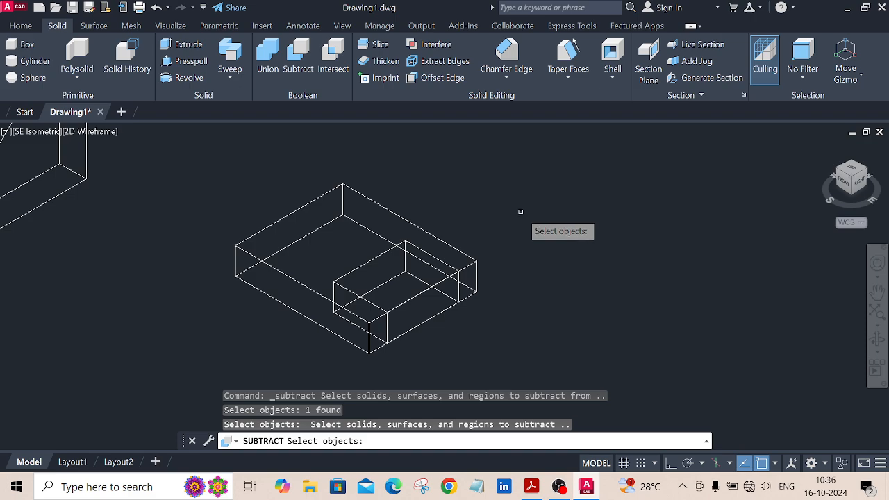
{"action": "left_click", "coordinate": [370, 259]}
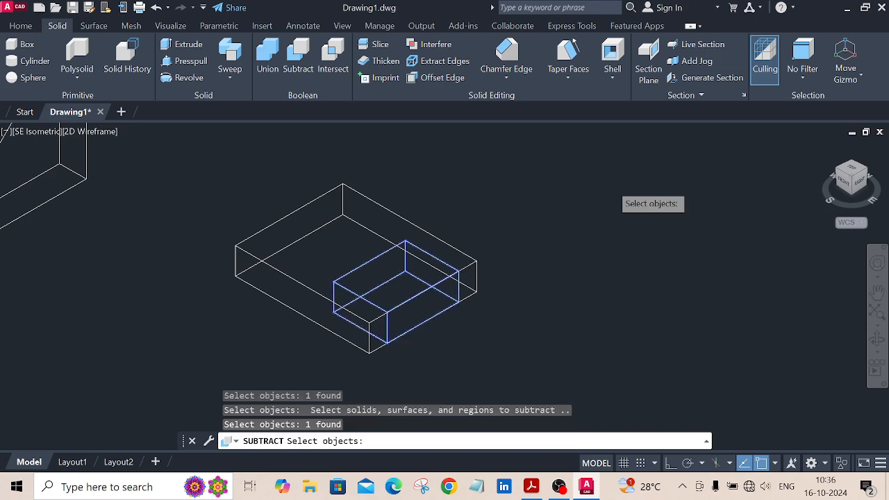
{"action": "key", "text": "Return"}
{"action": "mouse_move", "coordinate": [551, 290]}
{"action": "middle_mouse_down"}
{"action": "mouse_move", "coordinate": [621, 268]}
{"action": "mouse_move", "coordinate": [578, 281]}
{"action": "middle_mouse_up"}
{"action": "scroll", "coordinate": [620, 264], "scroll_direction": "down", "scroll_amount": 2}
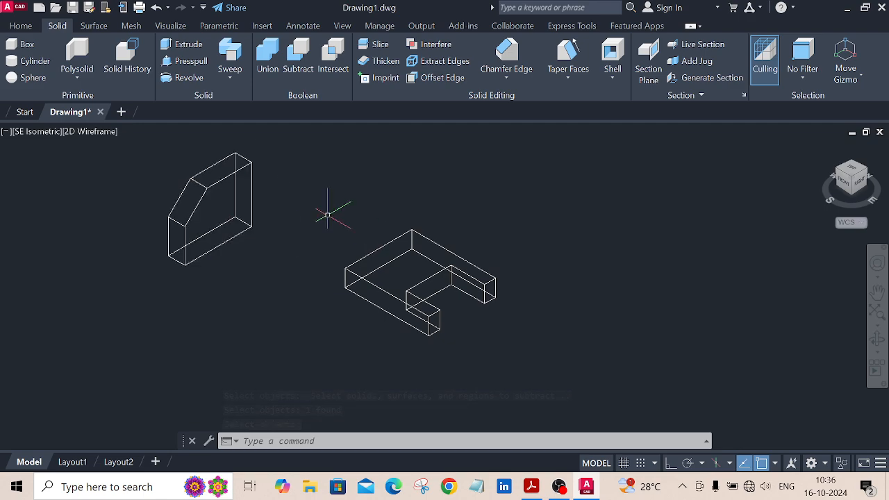
Preview the wall and slotted base plate in the Realistic visual style and switch back to 2D Wireframe.
{"action": "left_click", "coordinate": [25, 27]}
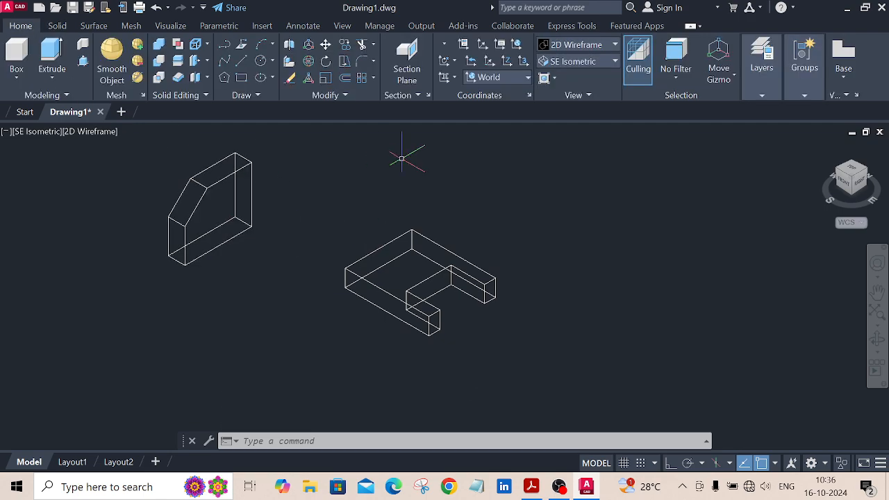
{"action": "left_click", "coordinate": [615, 45]}
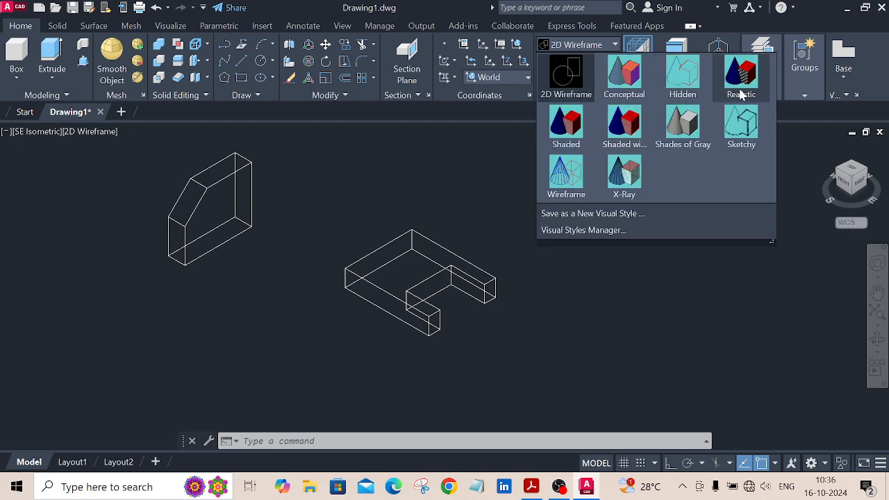
{"action": "left_click", "coordinate": [742, 79]}
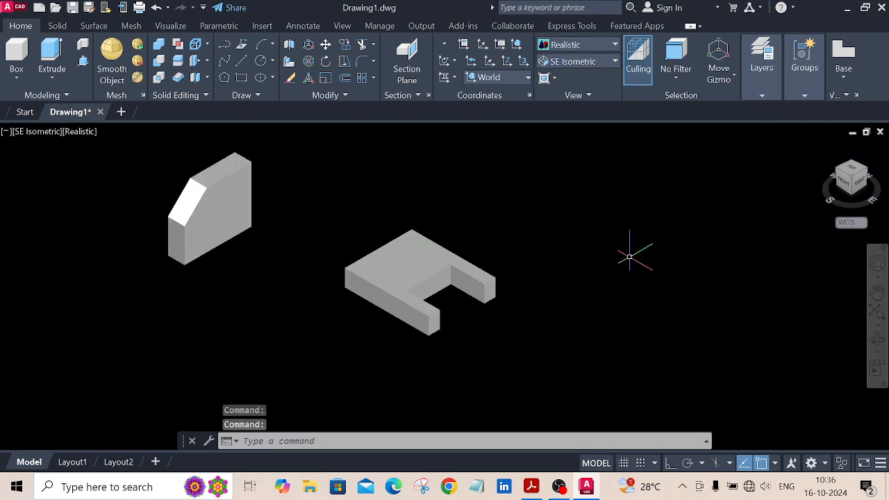
{"action": "left_click", "coordinate": [614, 45]}
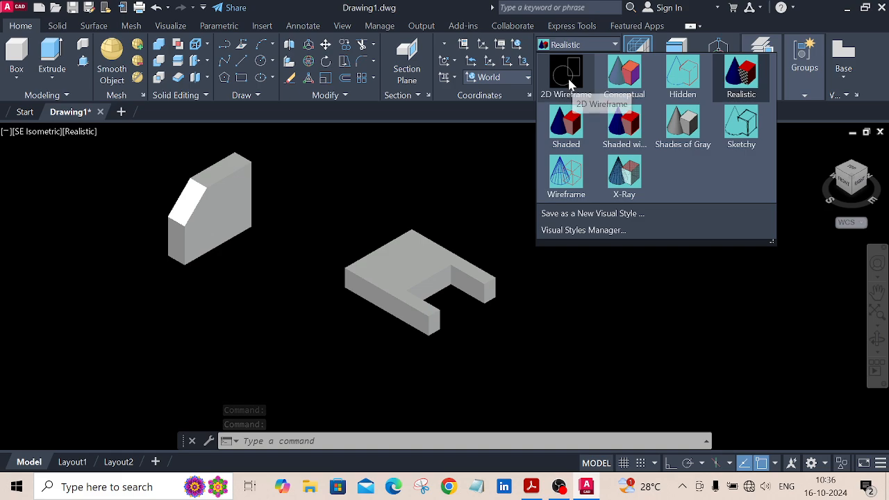
{"action": "left_click", "coordinate": [568, 84]}
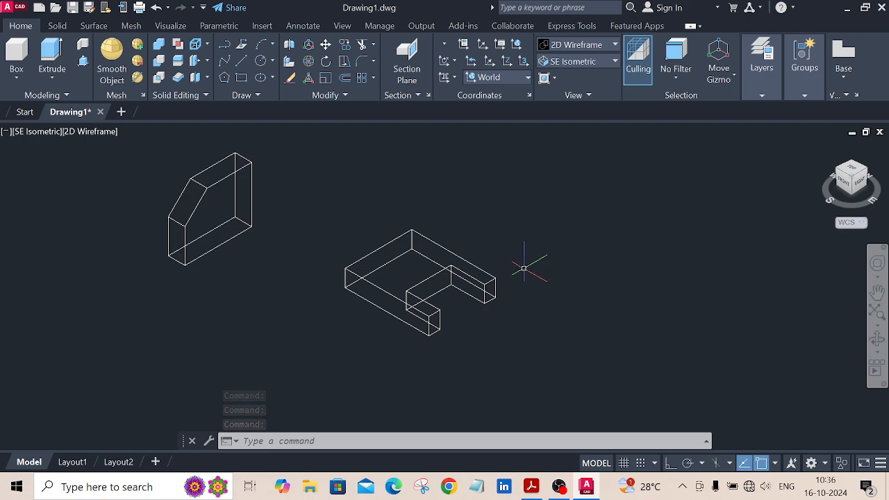
Check the dimensions of the base plate's round hole in the Q1 PDF drawing and return to AutoCAD.
{"action": "middle_click_drag", "start_coordinate": [526, 263], "coordinate": [615, 242]}
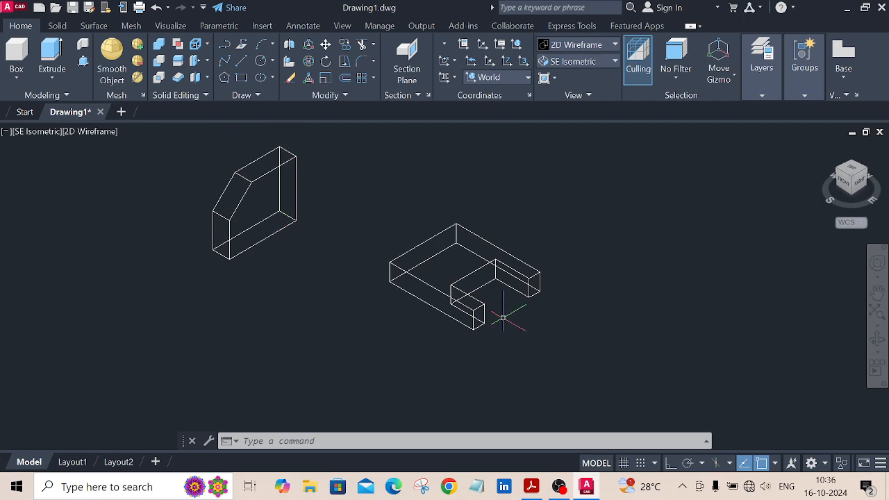
{"action": "left_click", "coordinate": [531, 487]}
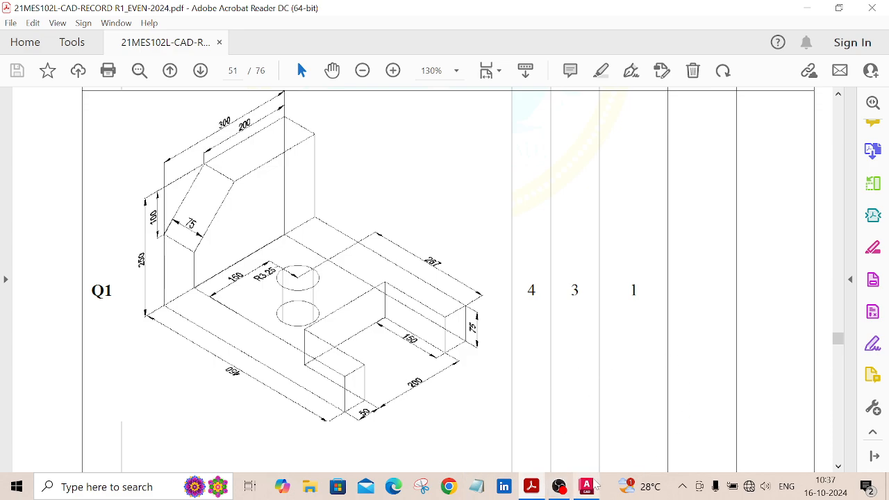
{"action": "mouse_move", "coordinate": [586, 488]}
{"action": "left_click", "coordinate": [585, 423]}
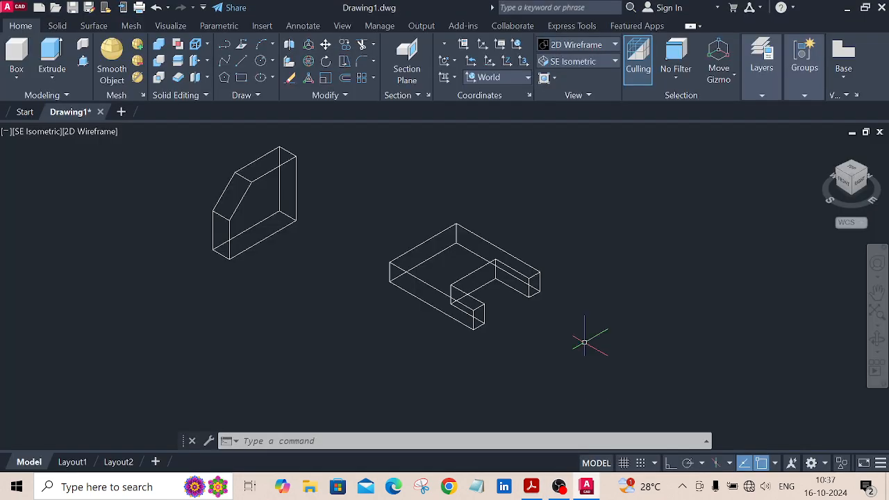
Create a cylinder with a 32.5 base radius beside the base plate, drawn freehand to a height well above the plate's thickness.
{"action": "middle_click_drag", "start_coordinate": [563, 267], "coordinate": [430, 240]}
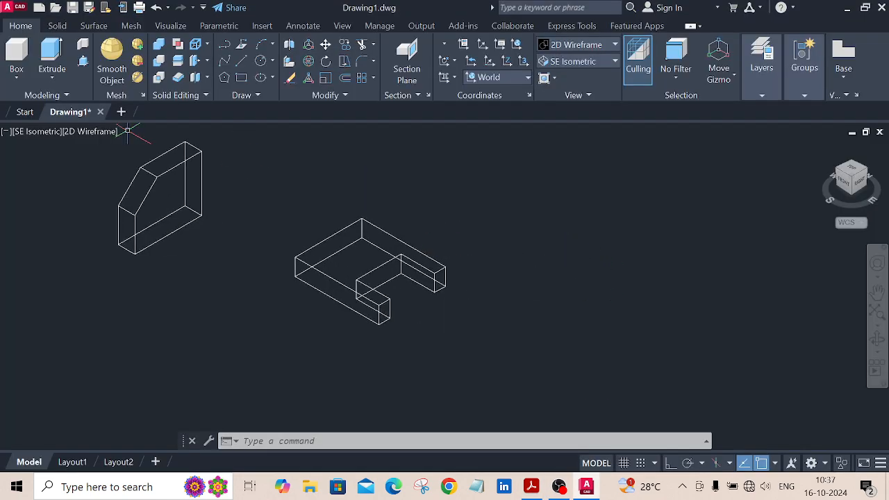
{"action": "left_click", "coordinate": [17, 78]}
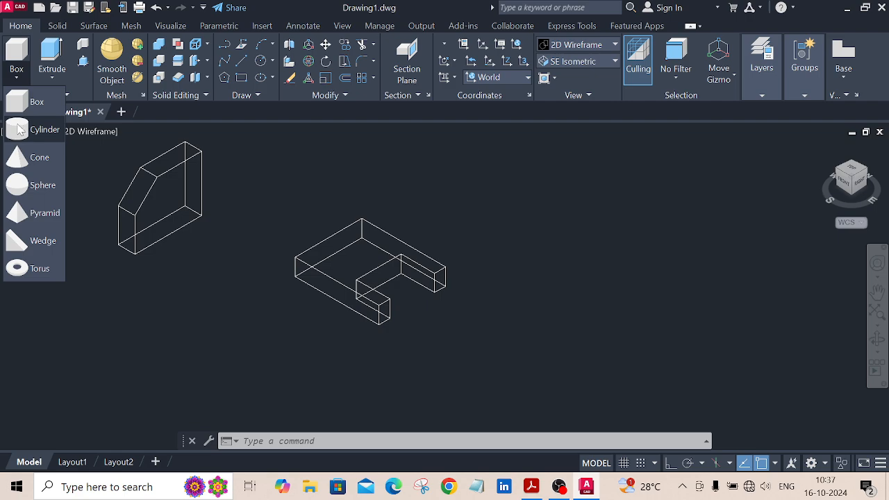
{"action": "left_click", "coordinate": [19, 133]}
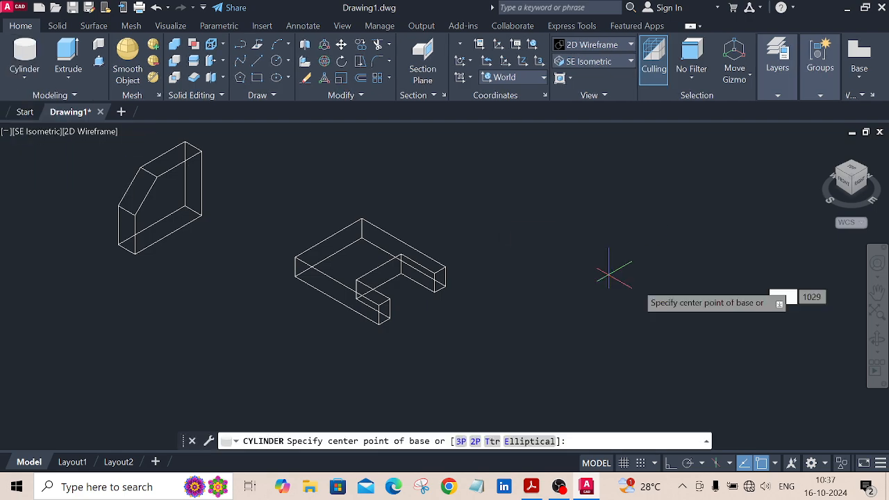
{"action": "left_click", "coordinate": [571, 287]}
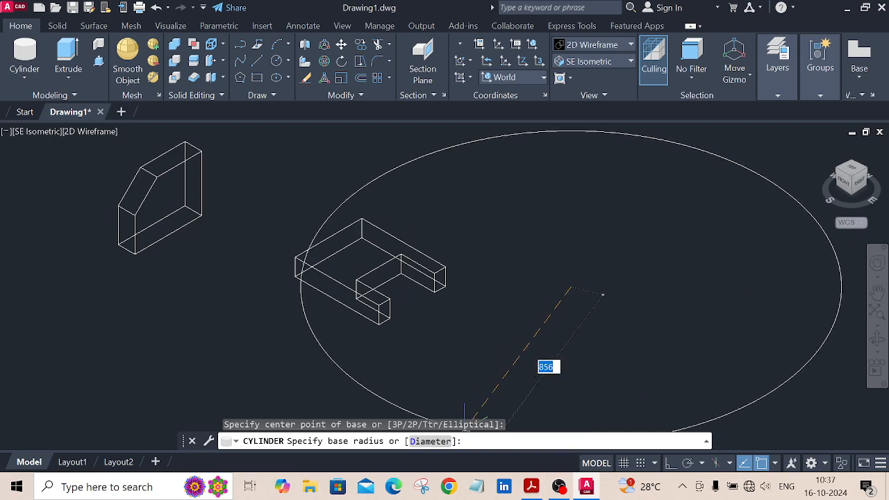
{"action": "left_click", "coordinate": [531, 486]}
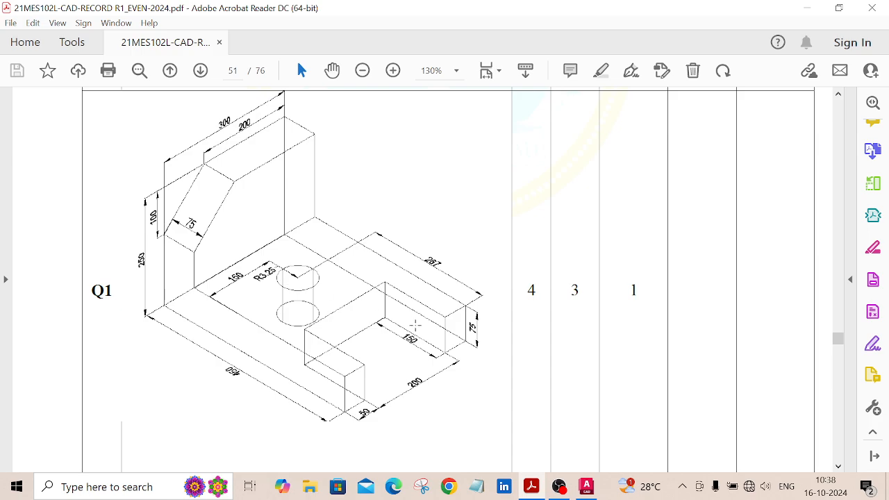
{"action": "left_click", "coordinate": [586, 488]}
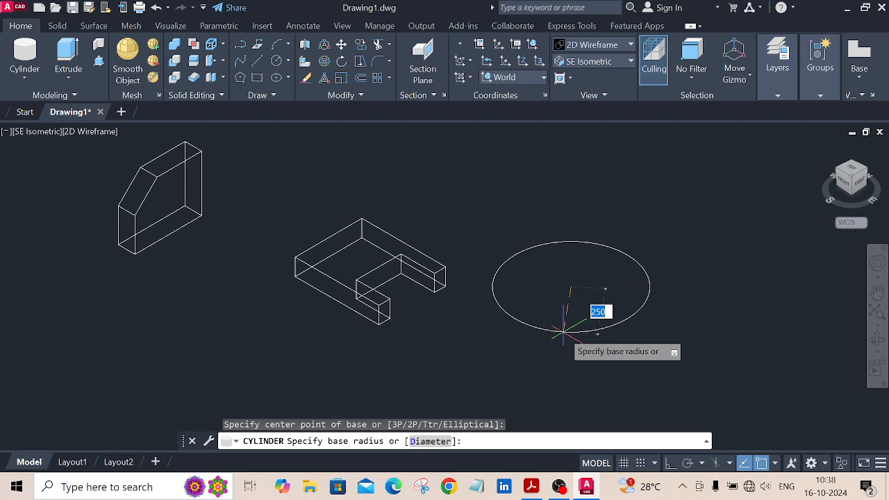
{"action": "type", "text": "32.5"}
{"action": "key", "text": "Return"}
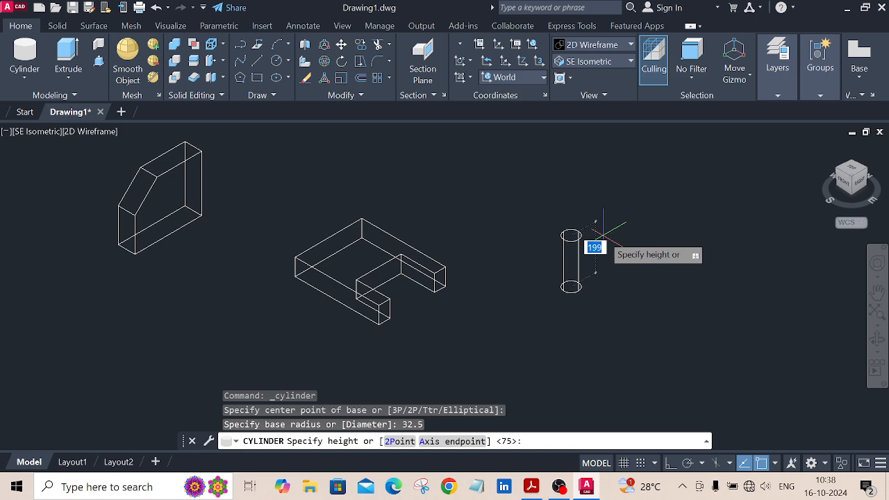
{"action": "left_click", "coordinate": [601, 220]}
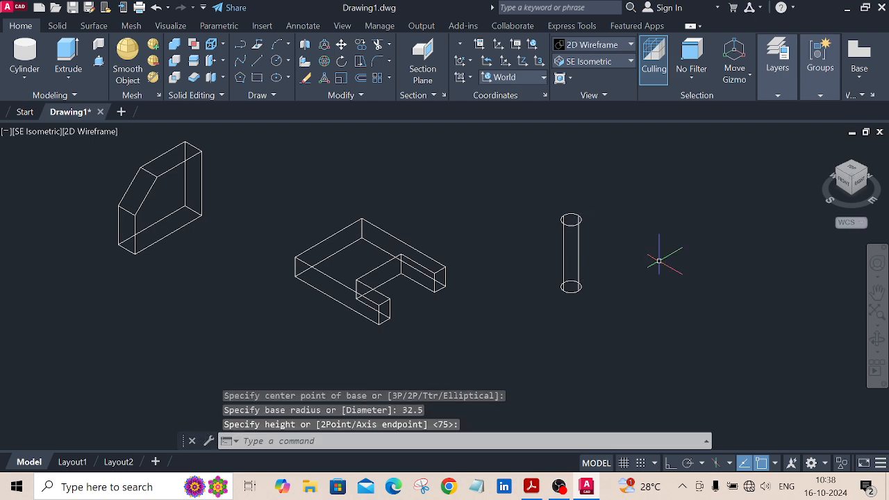
{"action": "middle_click_drag", "start_coordinate": [651, 334], "coordinate": [550, 323]}
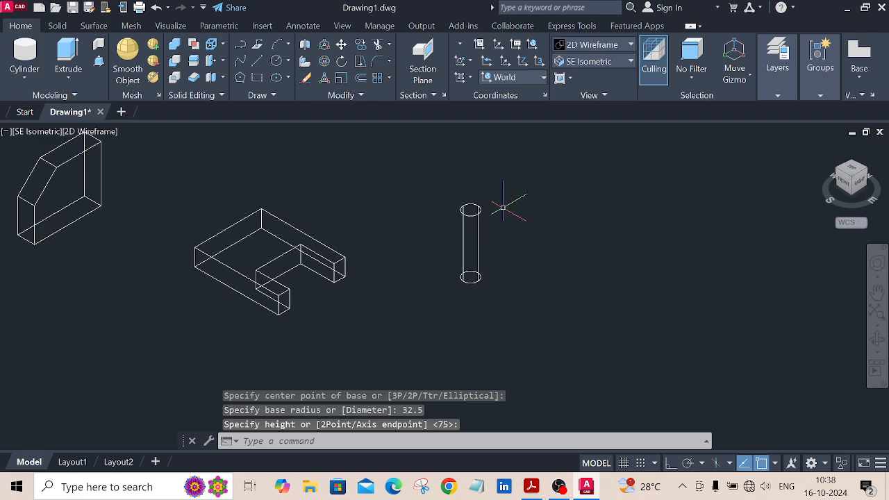
{"action": "scroll", "coordinate": [403, 283], "scroll_direction": "up", "scroll_amount": 2}
{"action": "middle_click_drag", "start_coordinate": [403, 283], "coordinate": [507, 310]}
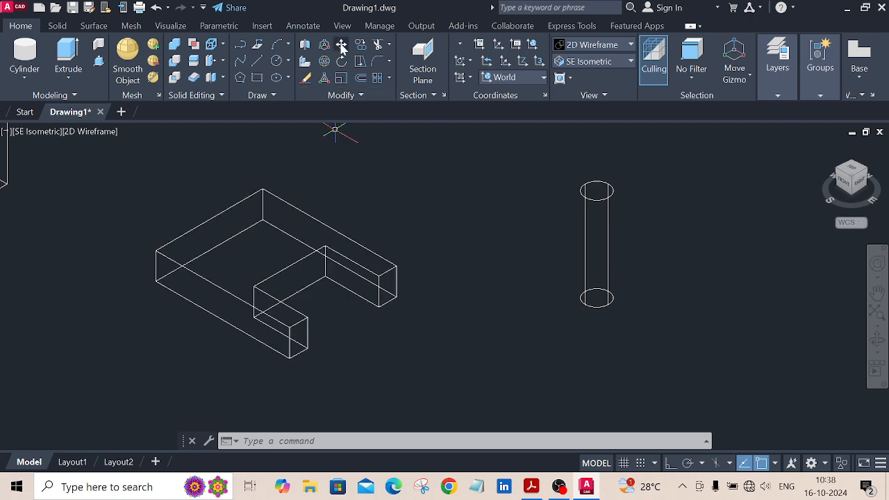
{"action": "left_click", "coordinate": [342, 44]}
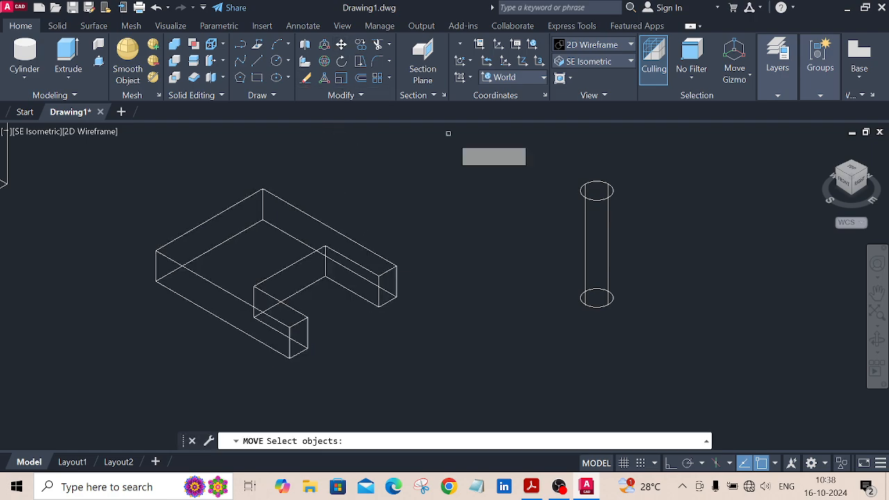
{"action": "left_click", "coordinate": [592, 198]}
{"action": "key", "text": "Return"}
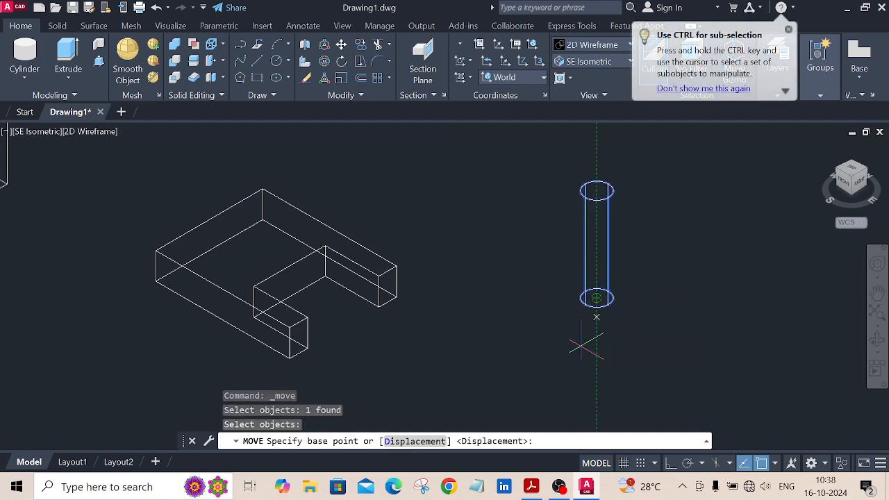
{"action": "left_click", "coordinate": [596, 298]}
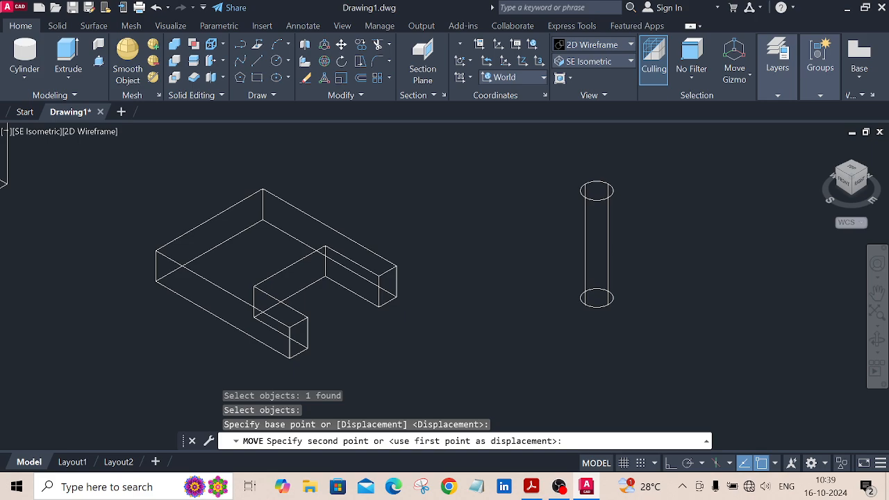
{"action": "key", "text": "Escape"}
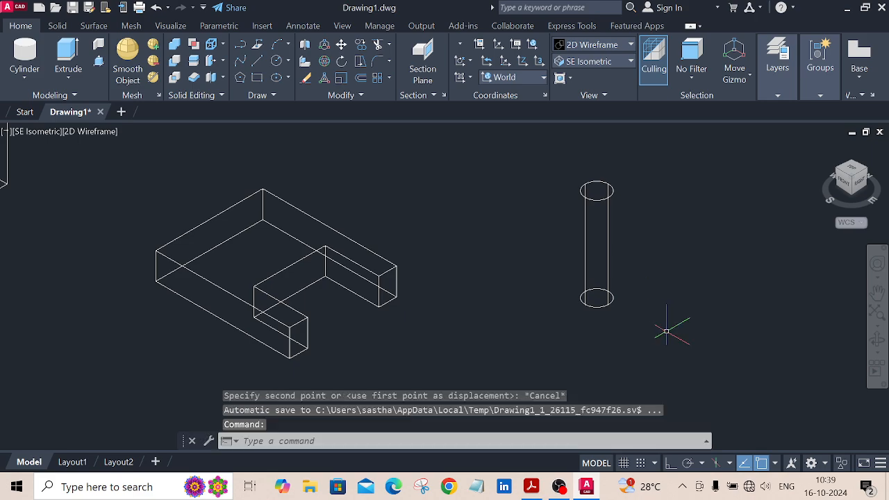
Turn on 3D object snap in the drafting settings and enable all of its snap modes.
{"action": "left_click", "coordinate": [775, 463]}
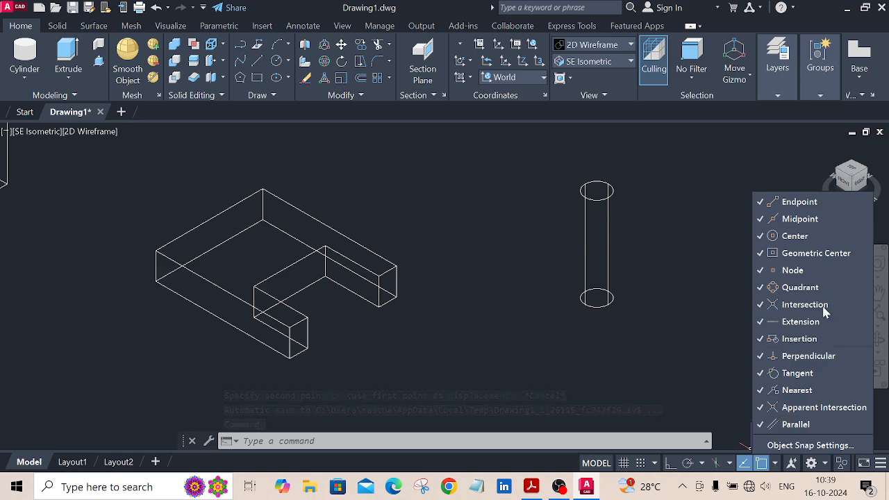
{"action": "left_click", "coordinate": [784, 446]}
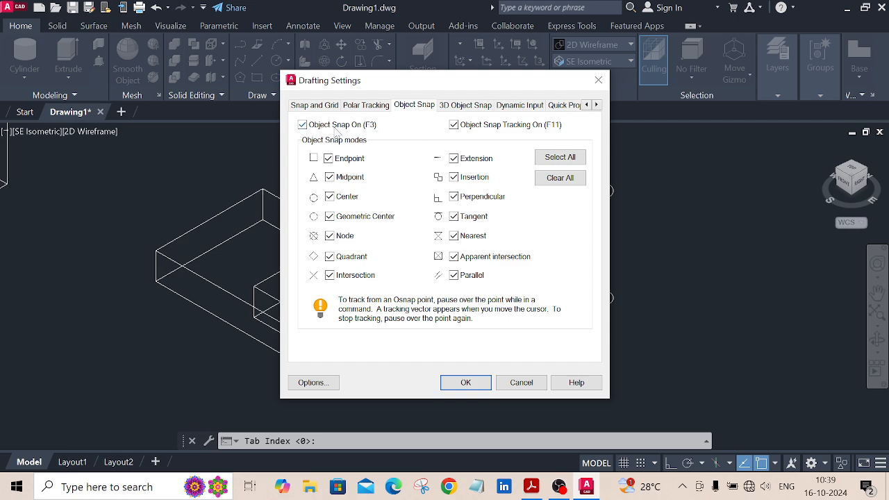
{"action": "left_click", "coordinate": [458, 106]}
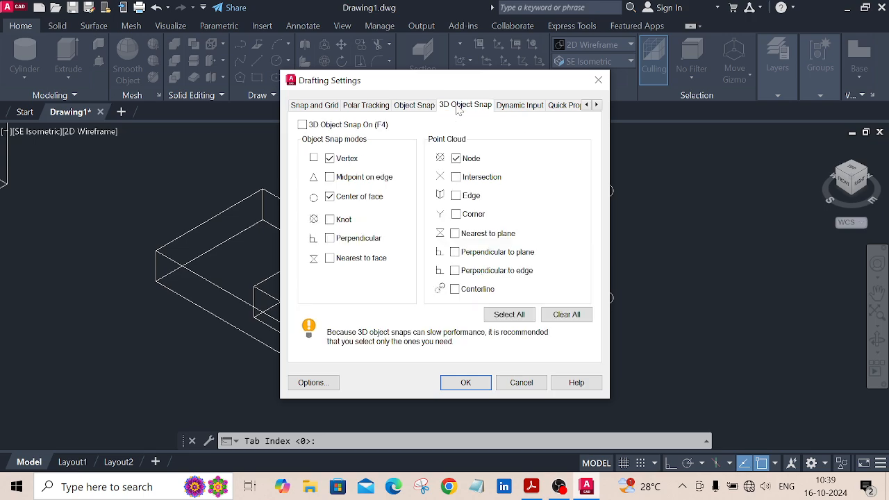
{"action": "left_click", "coordinate": [303, 125]}
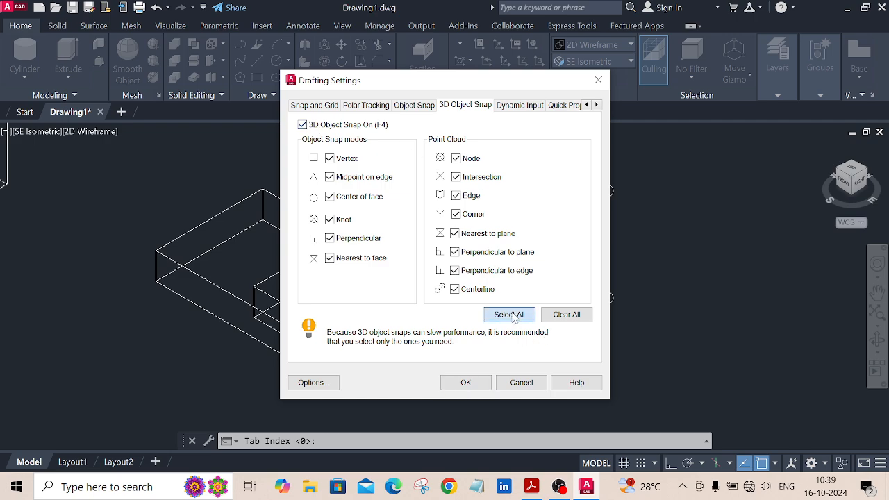
{"action": "left_click", "coordinate": [470, 383]}
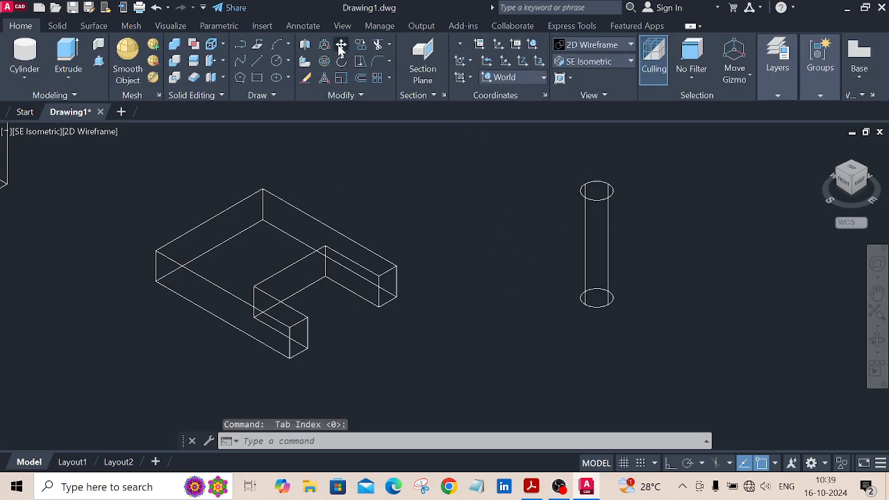
{"action": "left_click", "coordinate": [341, 46]}
{"action": "left_click", "coordinate": [609, 225]}
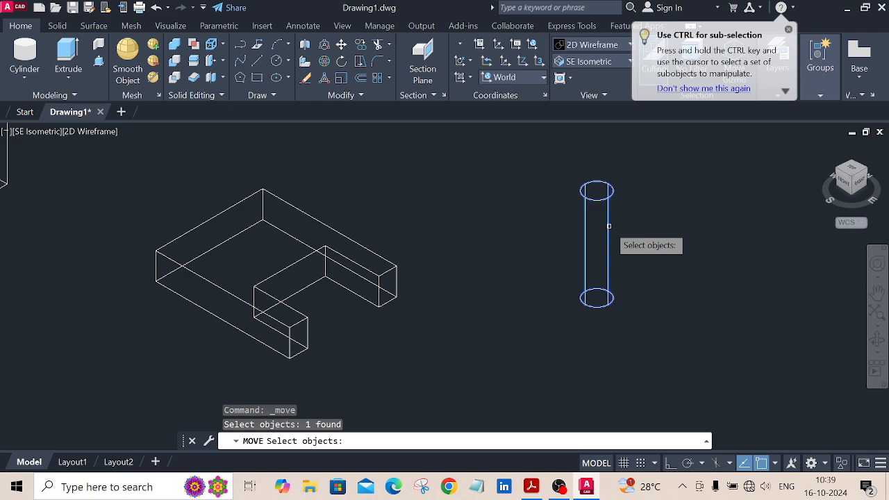
{"action": "key", "text": "Return"}
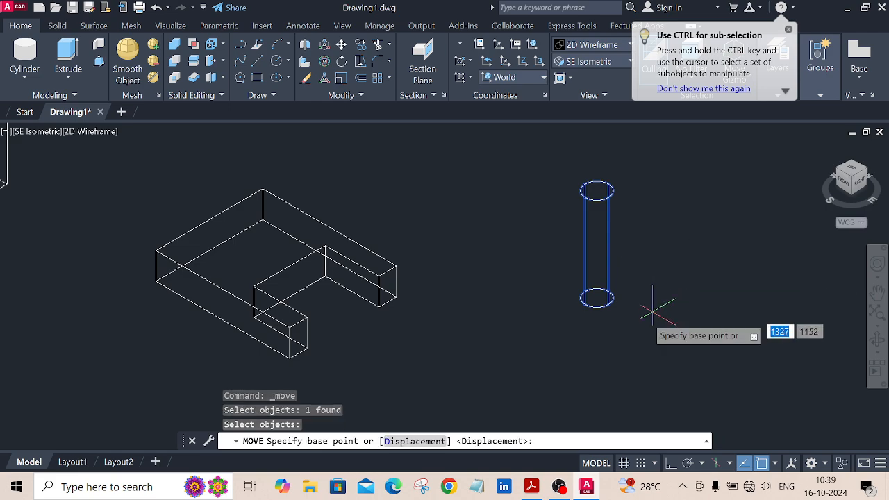
{"action": "left_click", "coordinate": [596, 298]}
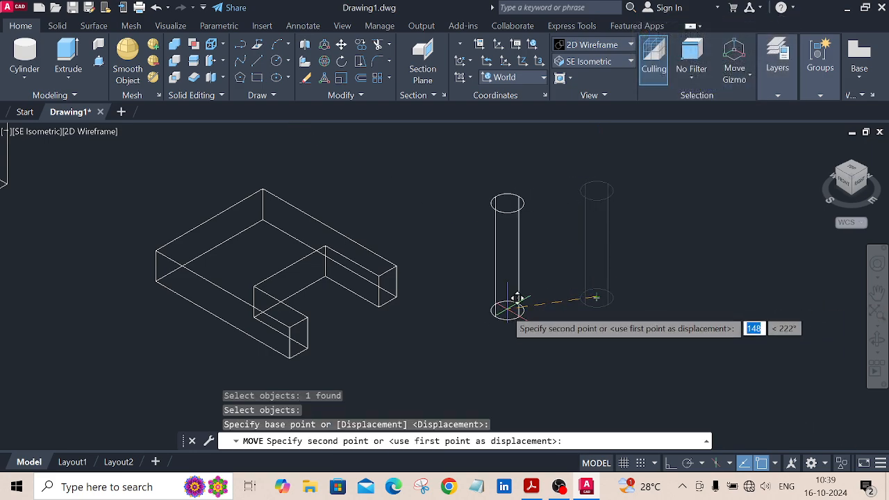
{"action": "key", "text": "Escape"}
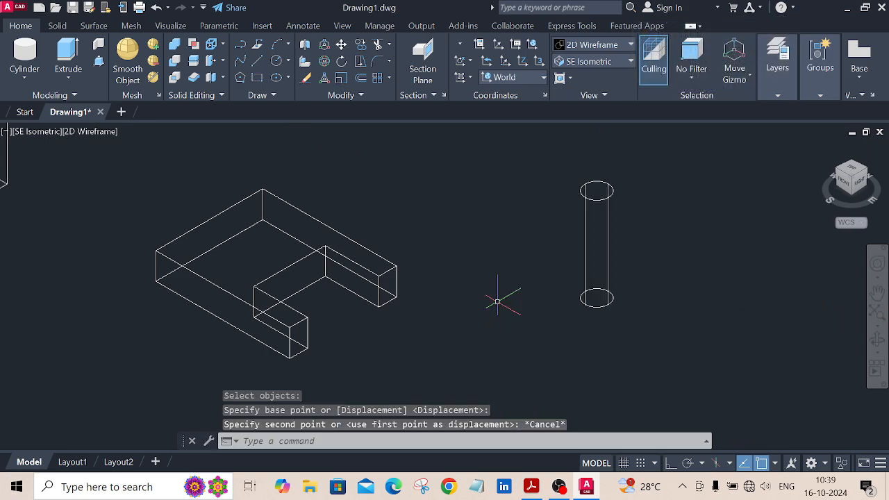
Move the cylinder by its bottom center onto the outer bottom corner of the base plate's far slotted arm.
{"action": "left_click", "coordinate": [344, 46]}
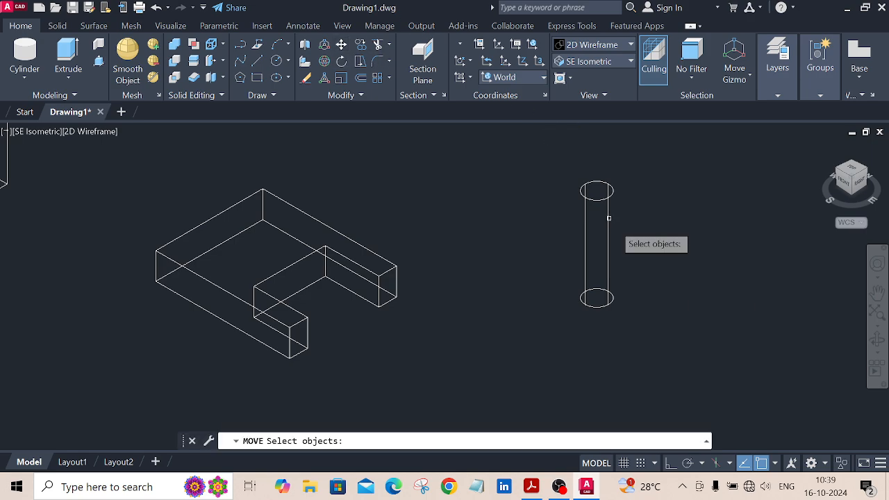
{"action": "left_click", "coordinate": [609, 236]}
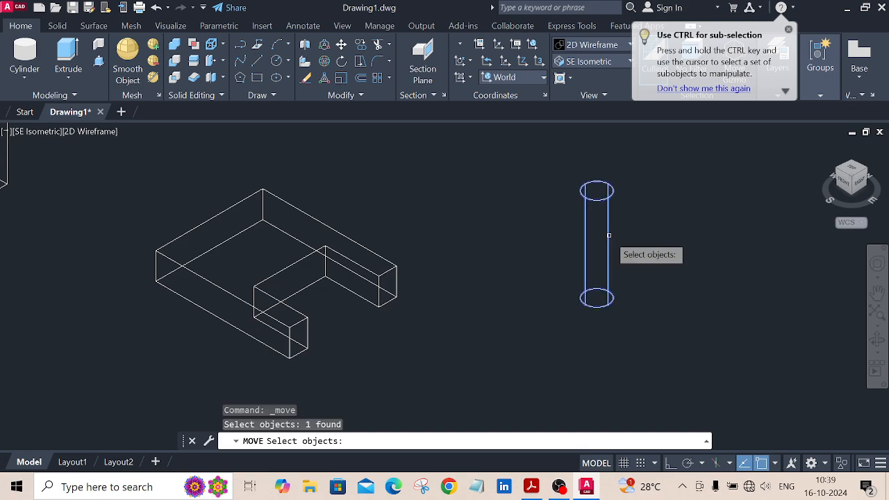
{"action": "key", "text": "Return"}
{"action": "scroll", "coordinate": [616, 324], "scroll_direction": "up", "scroll_amount": 4}
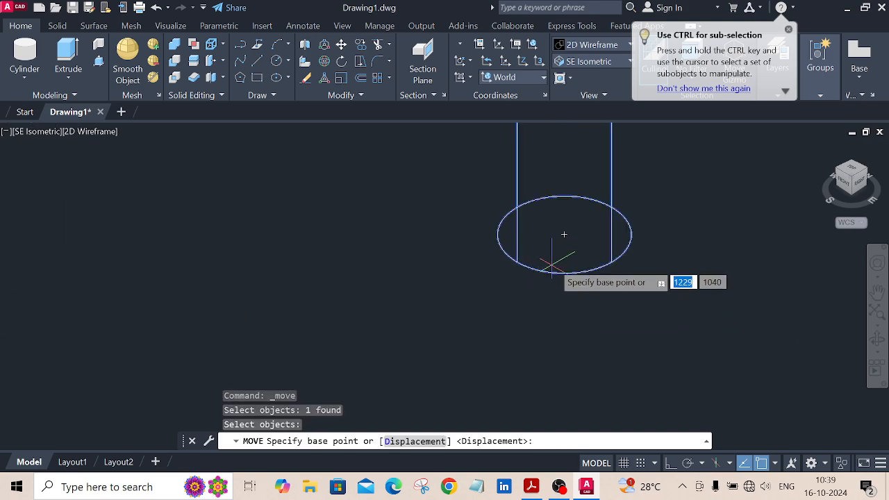
{"action": "left_click", "coordinate": [564, 234]}
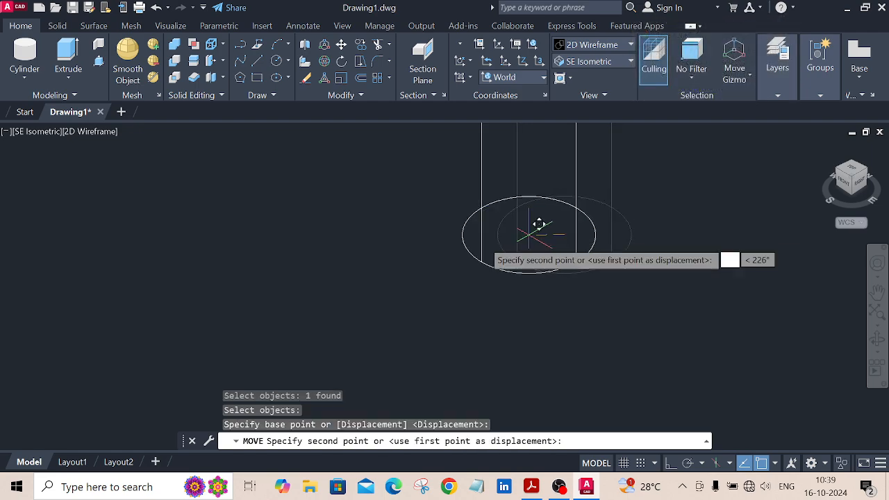
{"action": "middle_click_drag", "start_coordinate": [199, 254], "coordinate": [818, 283]}
{"action": "scroll", "coordinate": [817, 283], "scroll_direction": "down", "scroll_amount": 4}
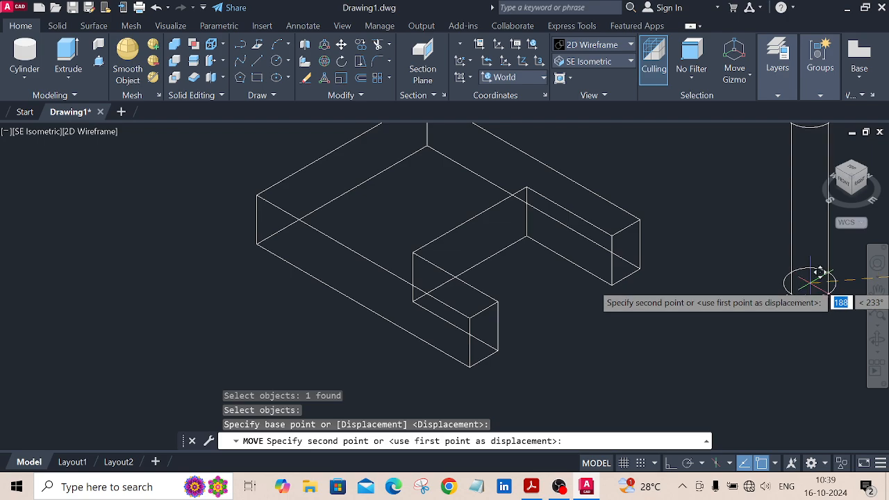
{"action": "left_click", "coordinate": [639, 268]}
{"action": "scroll", "coordinate": [605, 318], "scroll_direction": "down", "scroll_amount": 3}
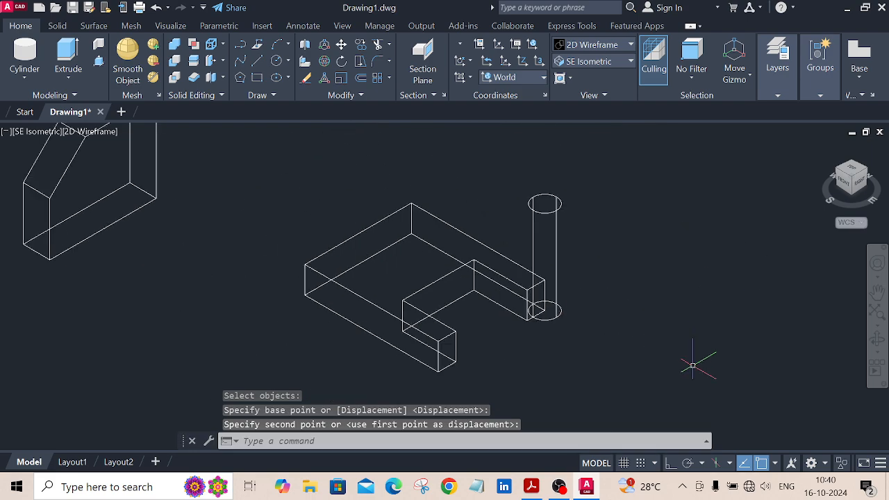
Check the hole's position in the Q1 PDF drawing and, with Ortho on, move the cylinder 267 along the plate's length toward its unslotted end.
{"action": "left_click", "coordinate": [531, 487]}
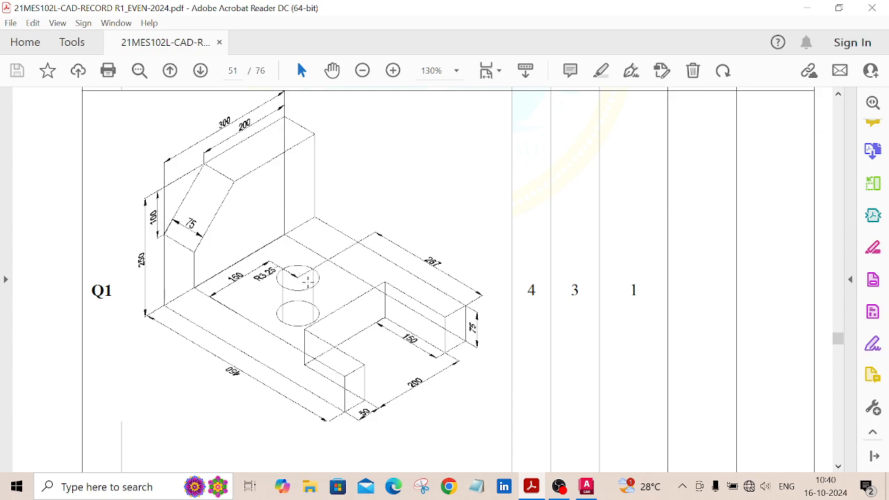
{"action": "left_click", "coordinate": [590, 490]}
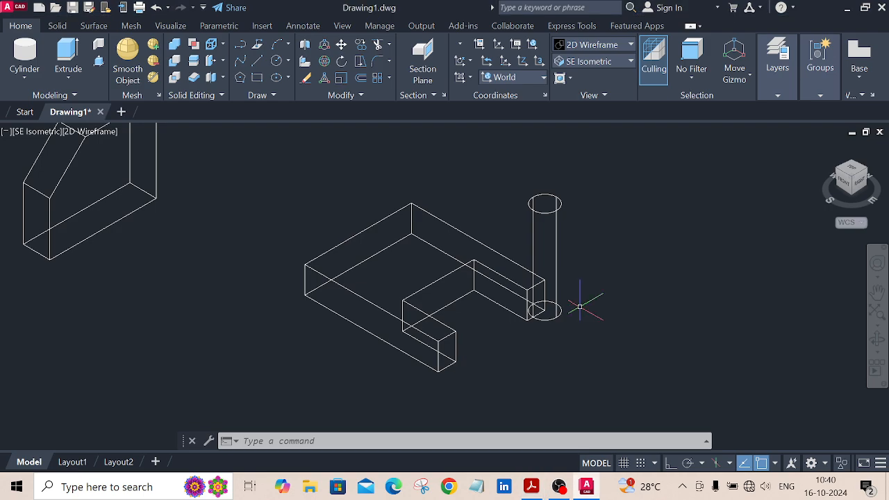
{"action": "left_click", "coordinate": [341, 45]}
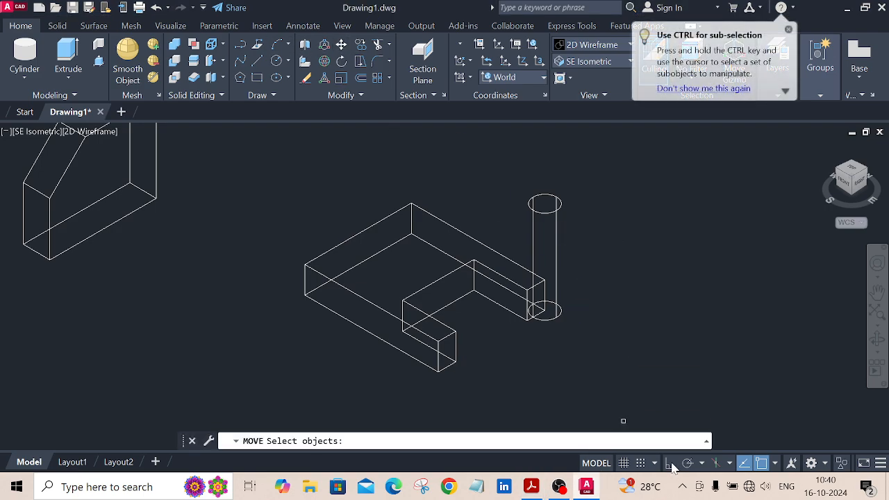
{"action": "left_click", "coordinate": [556, 270]}
{"action": "key", "text": "Return"}
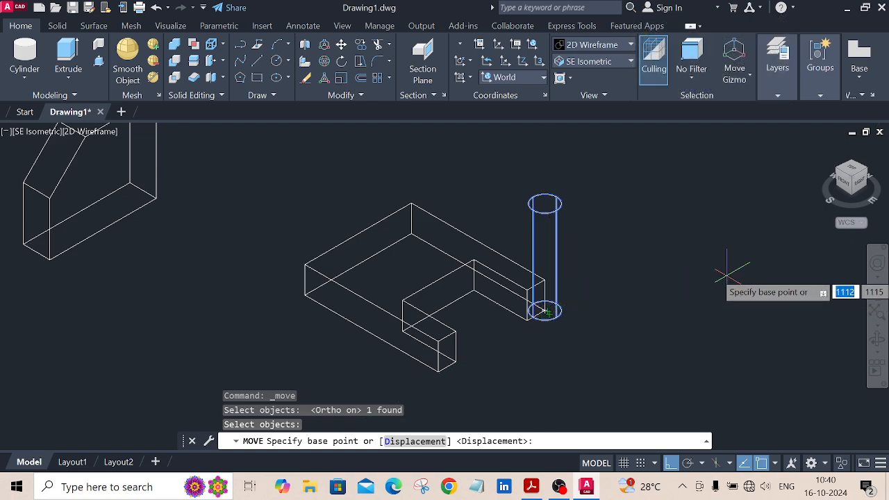
{"action": "left_click", "coordinate": [735, 267]}
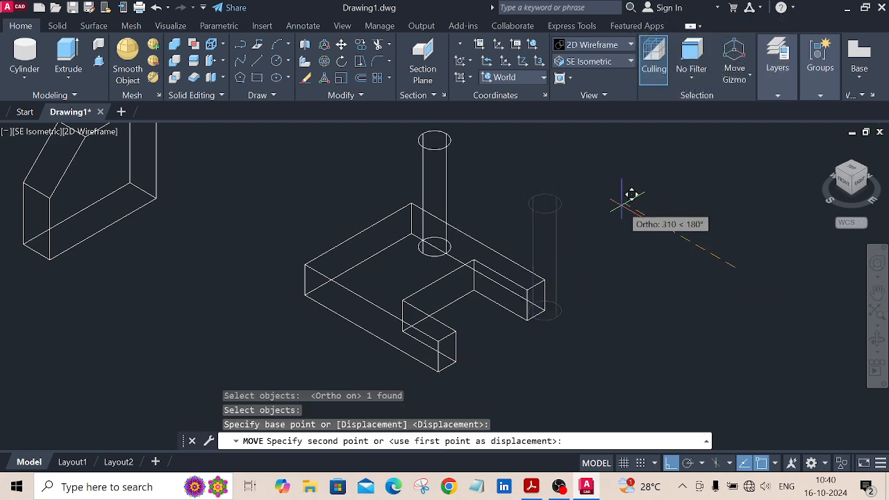
{"action": "type", "text": "267"}
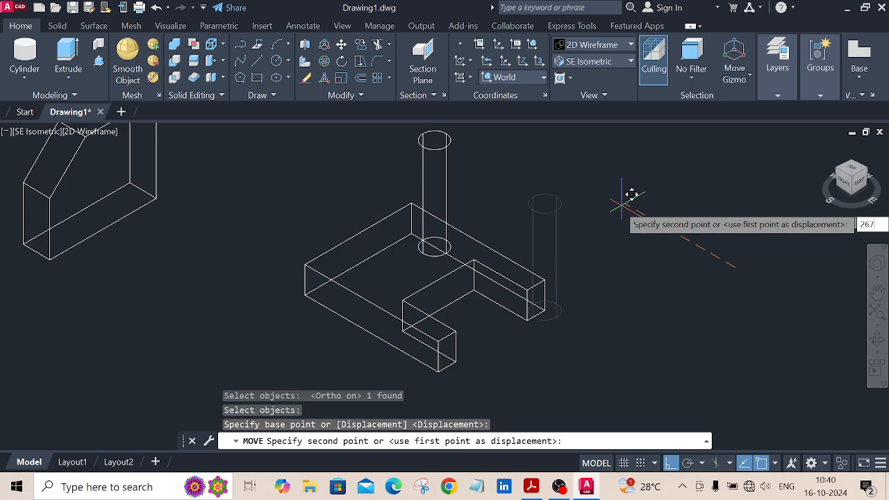
{"action": "key", "text": "Return"}
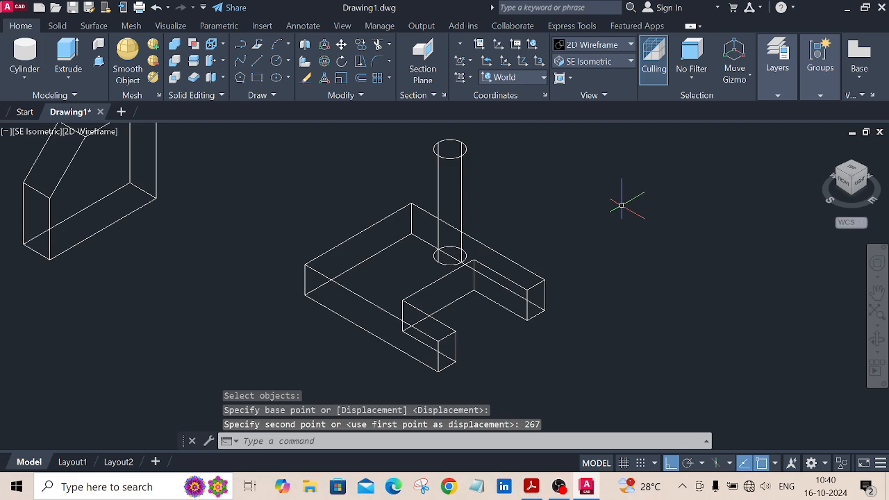
Move the cylinder 150 across the base plate's width, from the far edge toward the near long edge.
{"action": "left_click", "coordinate": [343, 45]}
{"action": "left_click", "coordinate": [457, 142]}
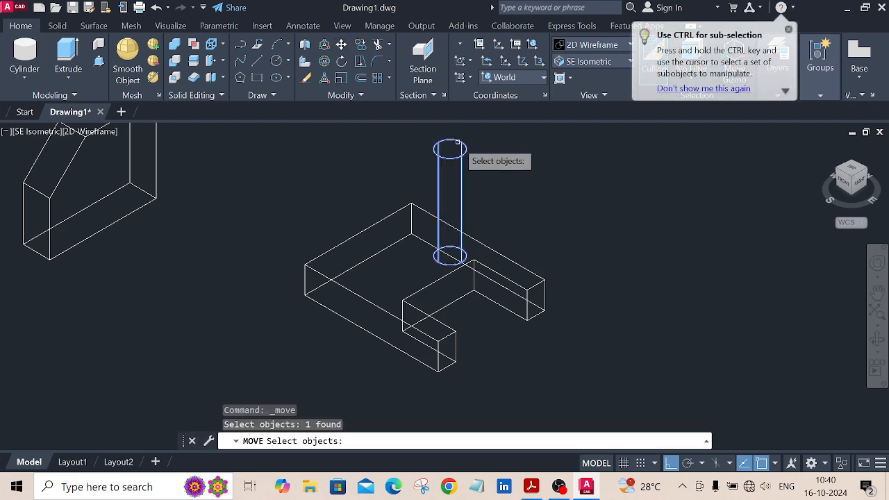
{"action": "key", "text": "Return"}
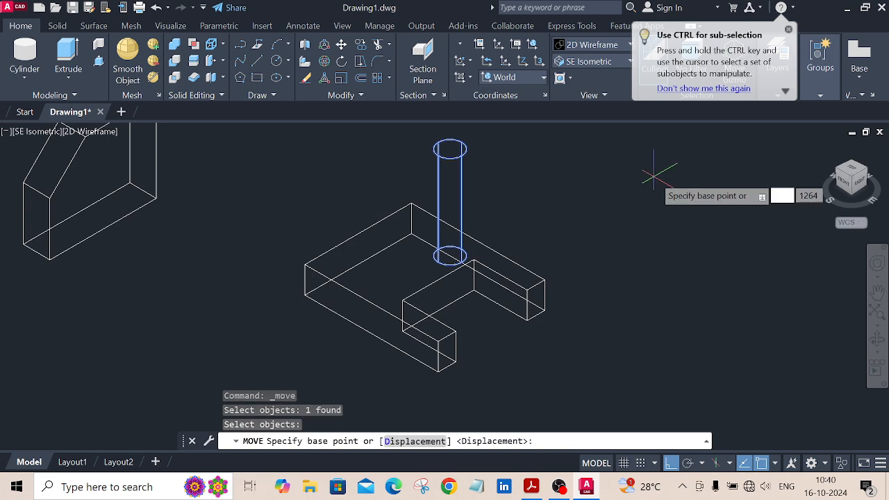
{"action": "left_click", "coordinate": [658, 167]}
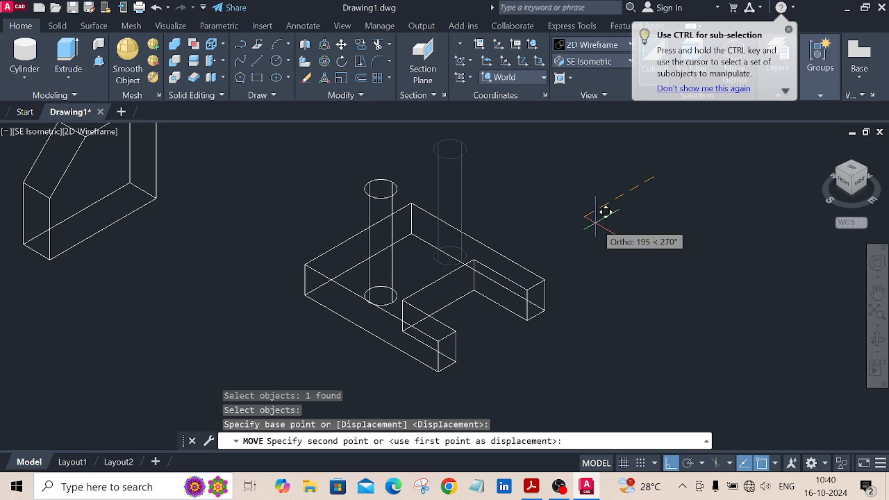
{"action": "type", "text": "150"}
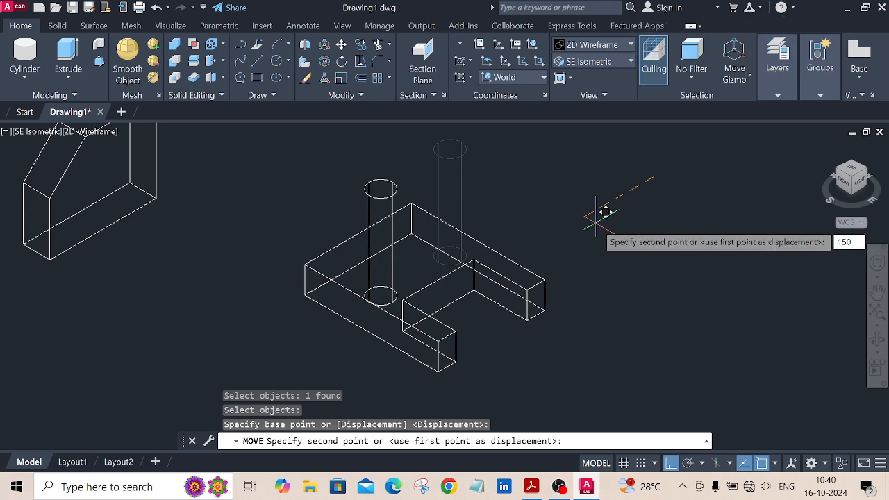
{"action": "key", "text": "Return"}
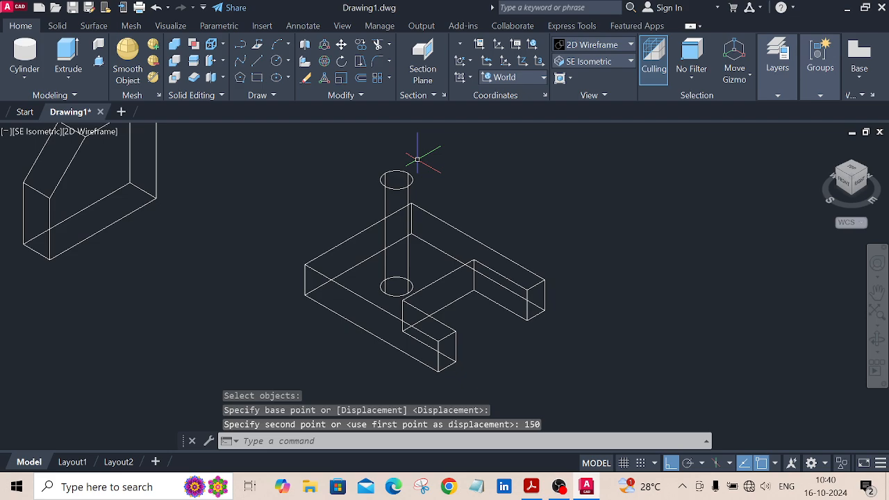
Apply the Realistic visual style and subtract the cylinder from the base plate to cut the round through hole.
{"action": "left_click", "coordinate": [595, 45]}
{"action": "left_click", "coordinate": [753, 89]}
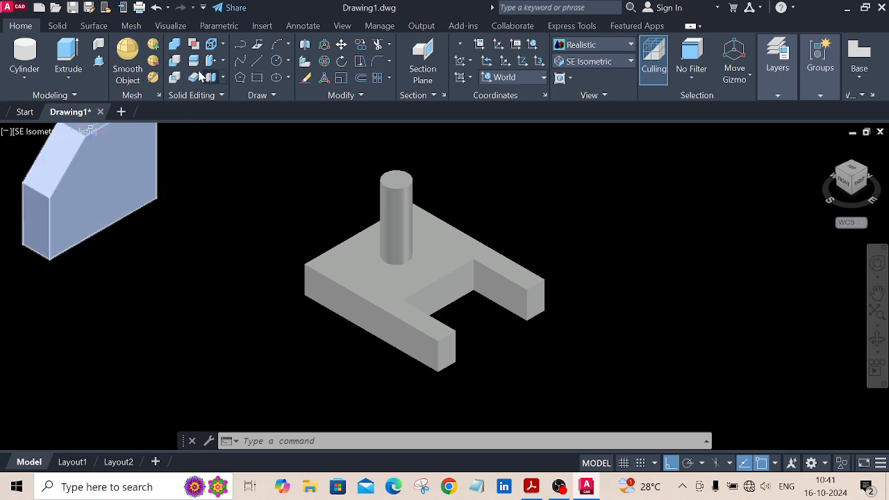
{"action": "left_click", "coordinate": [57, 28]}
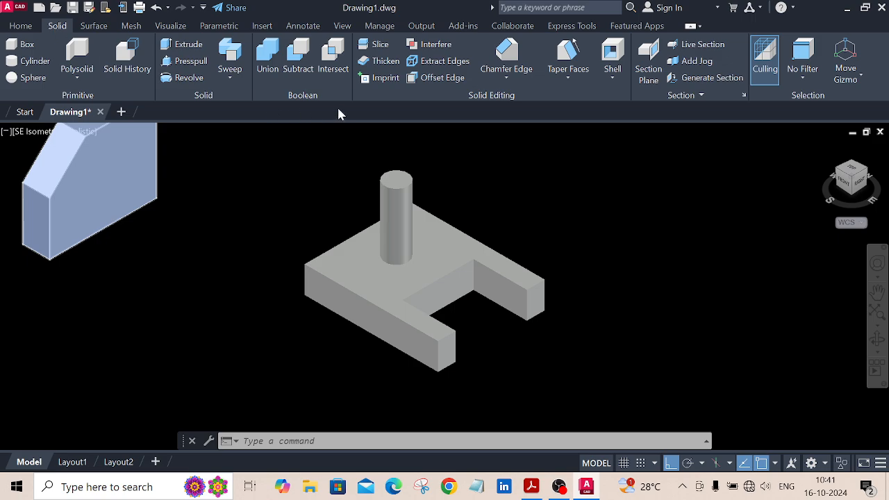
{"action": "left_click", "coordinate": [300, 58]}
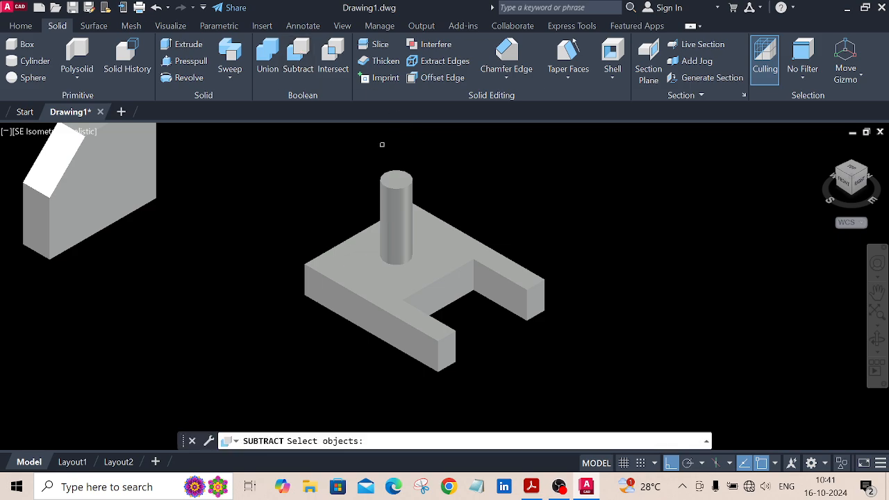
{"action": "left_click", "coordinate": [445, 248]}
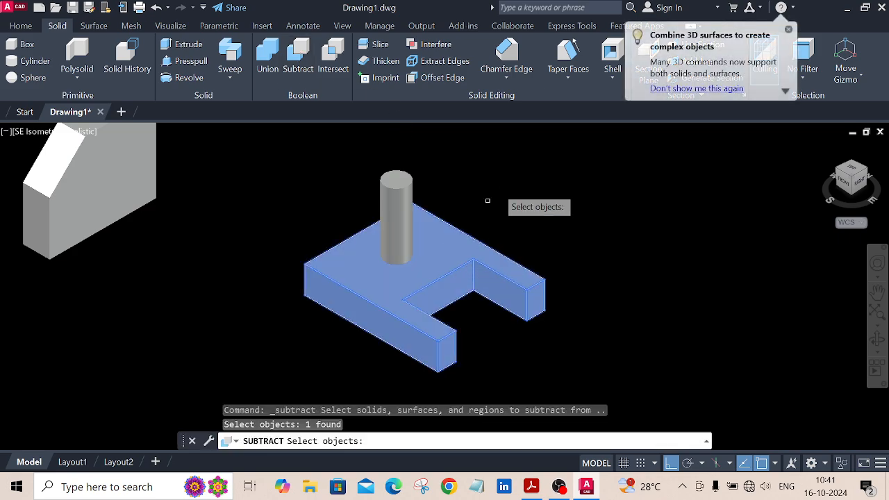
{"action": "key", "text": "Return"}
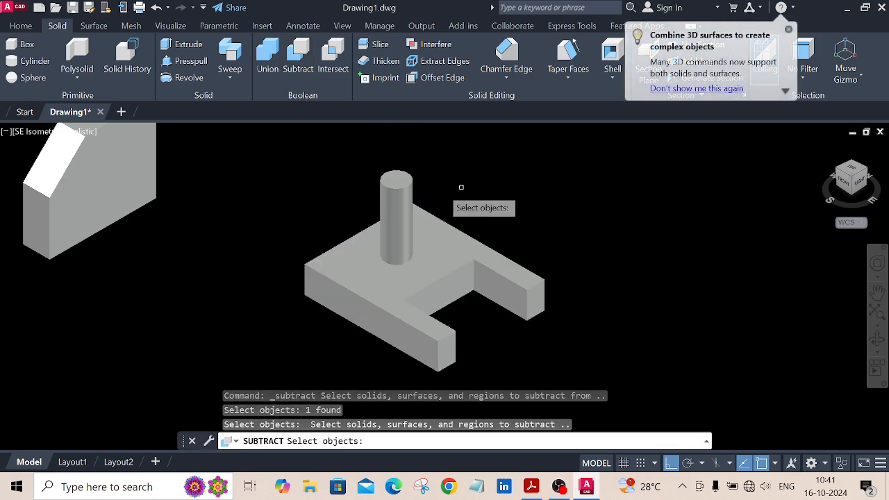
{"action": "left_click", "coordinate": [400, 186]}
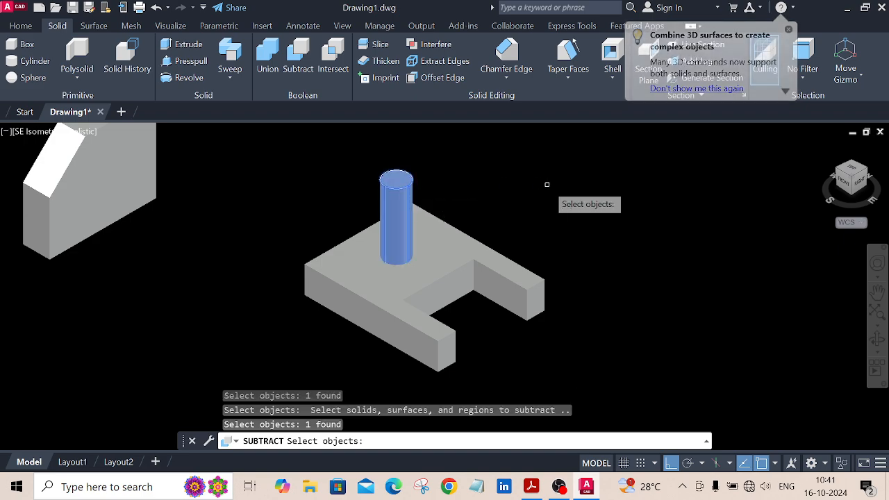
{"action": "key", "text": "Return"}
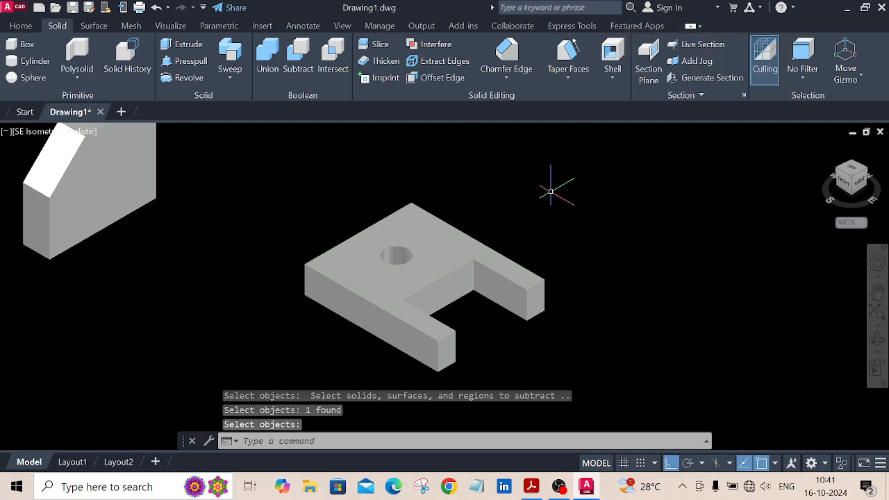
Set the visual style to 2D Wireframe for the wall and the drilled base plate.
{"action": "middle_click_drag", "start_coordinate": [550, 197], "coordinate": [623, 215]}
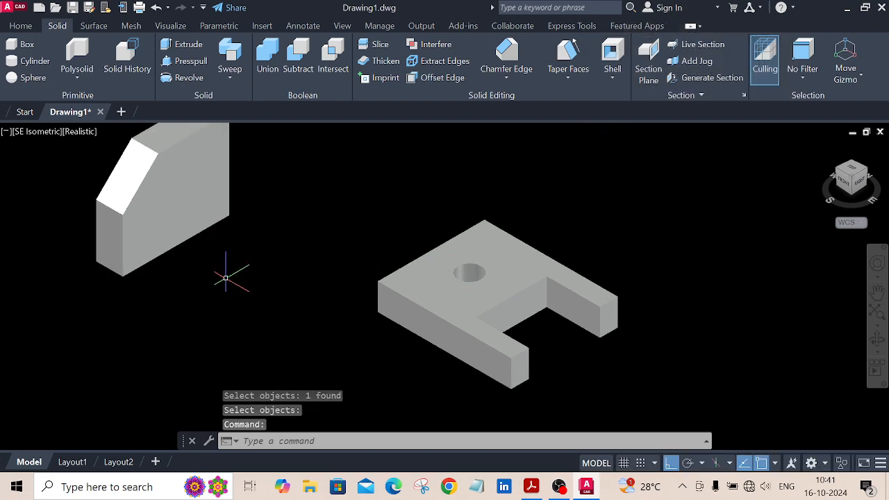
{"action": "left_click", "coordinate": [29, 27]}
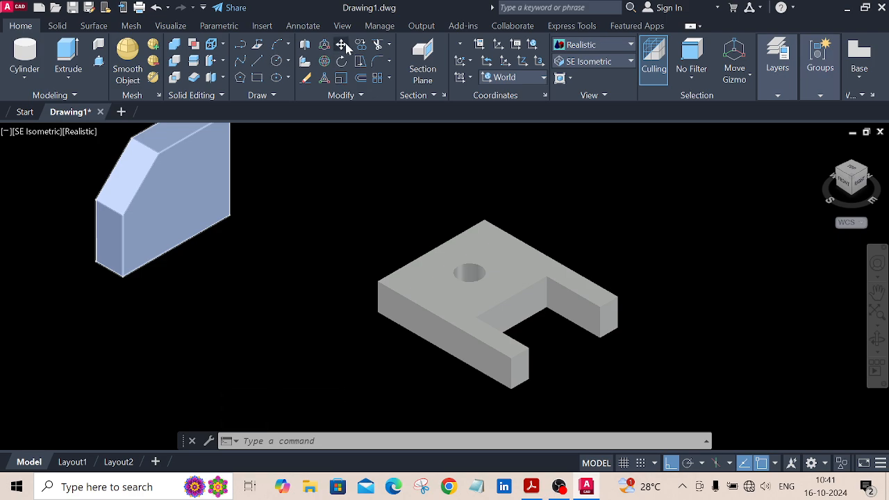
{"action": "left_click", "coordinate": [616, 45]}
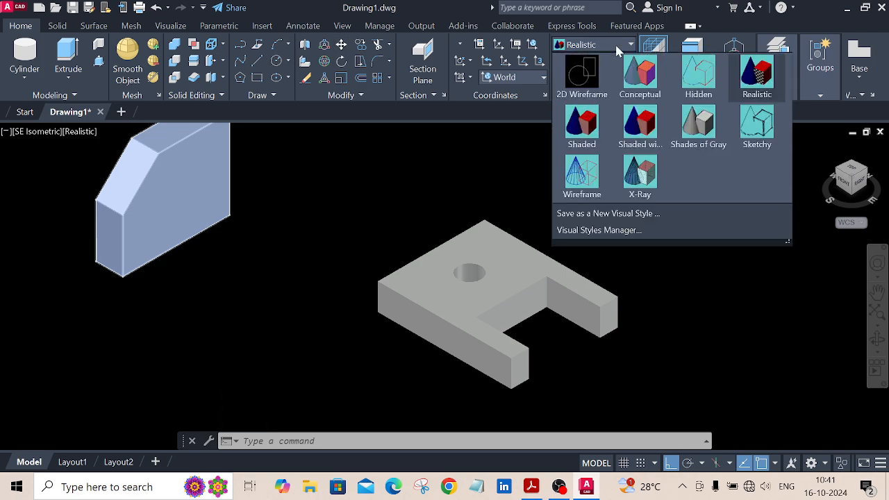
{"action": "left_click", "coordinate": [587, 76]}
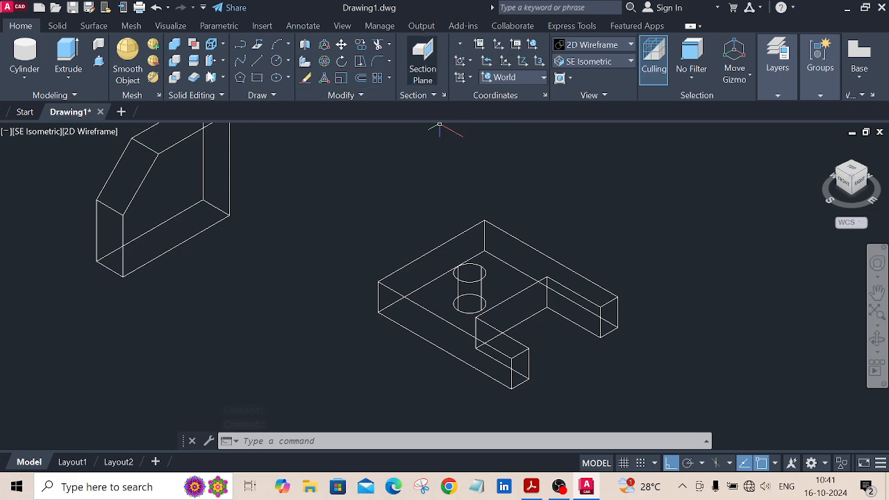
With Ortho off, move the drilled base plate by its unslotted end's near bottom corner onto the matching bottom corner of the wall's inner face.
{"action": "left_click", "coordinate": [341, 44]}
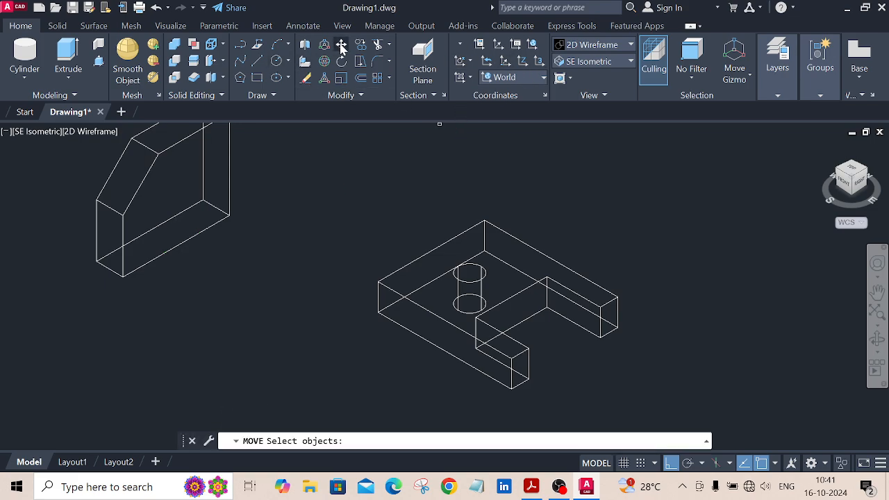
{"action": "left_click", "coordinate": [496, 227]}
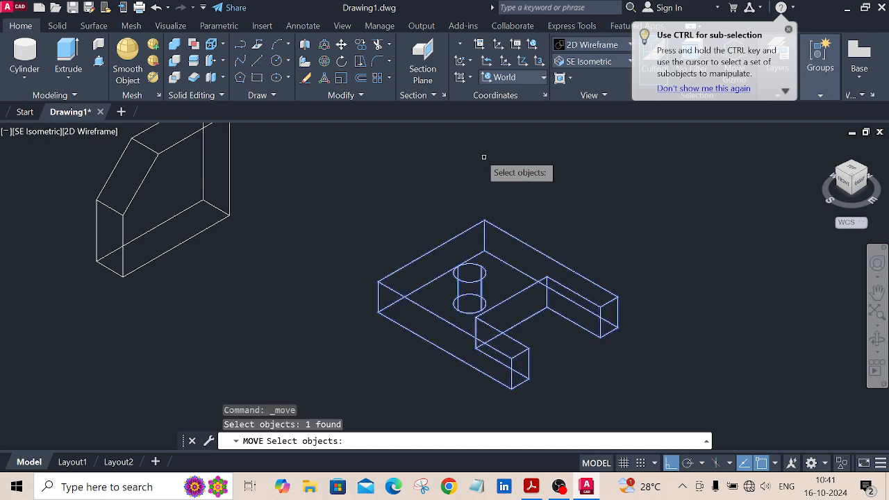
{"action": "key", "text": "Return"}
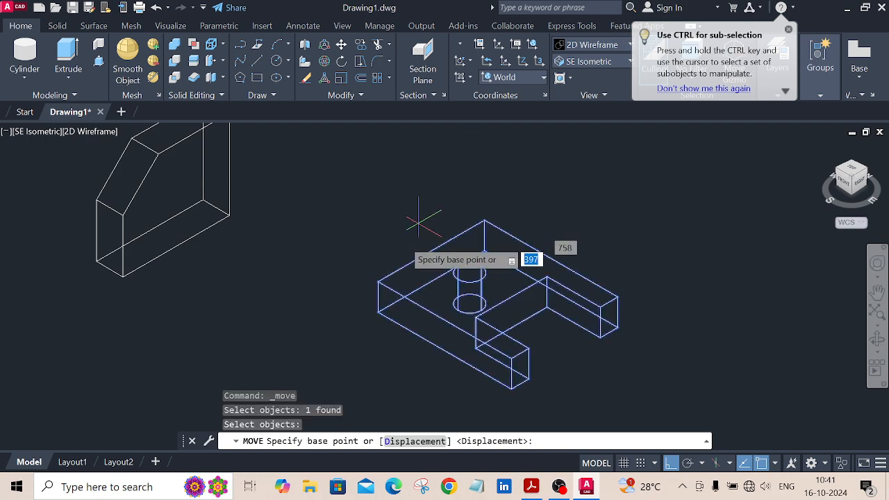
{"action": "left_click", "coordinate": [377, 313]}
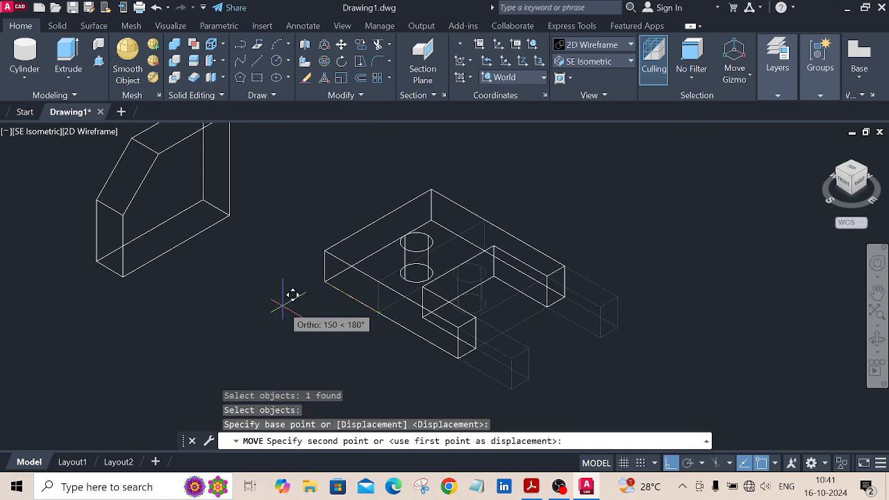
{"action": "key", "text": "F7"}
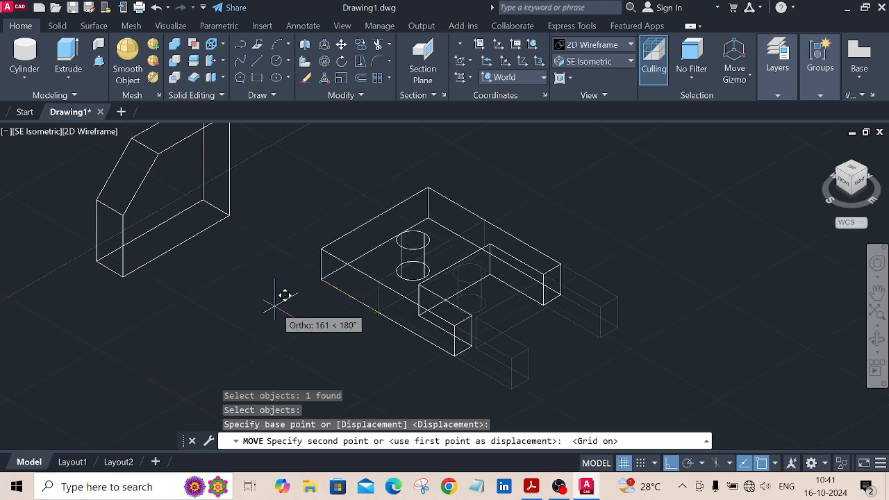
{"action": "key", "text": "F8"}
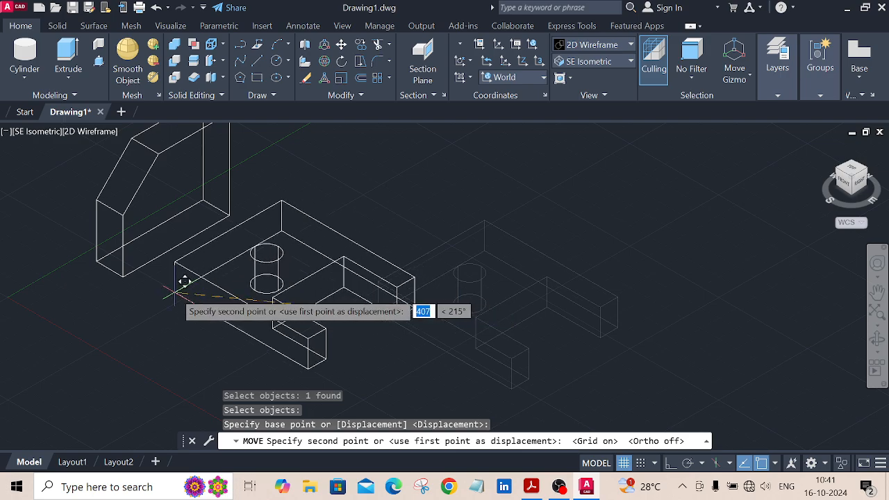
{"action": "scroll", "coordinate": [169, 278], "scroll_direction": "up", "scroll_amount": 5}
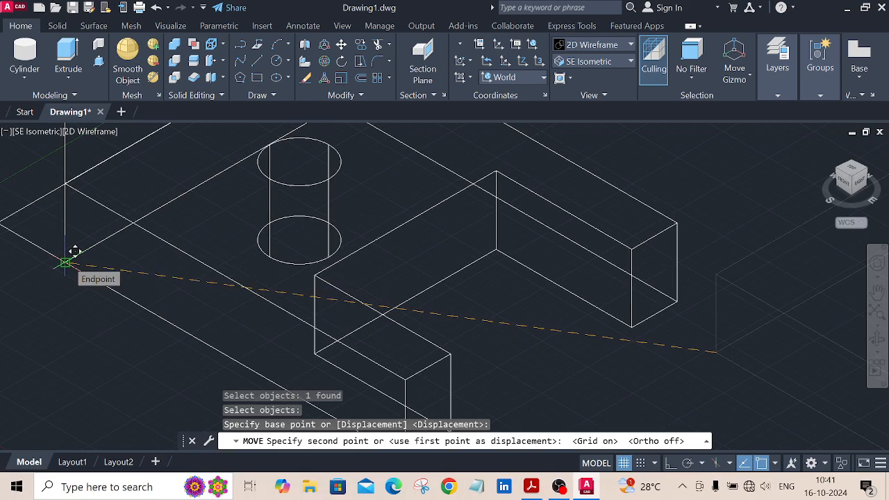
{"action": "left_click", "coordinate": [70, 256]}
{"action": "scroll", "coordinate": [248, 227], "scroll_direction": "down", "scroll_amount": 6}
{"action": "scroll", "coordinate": [159, 234], "scroll_direction": "up", "scroll_amount": 4}
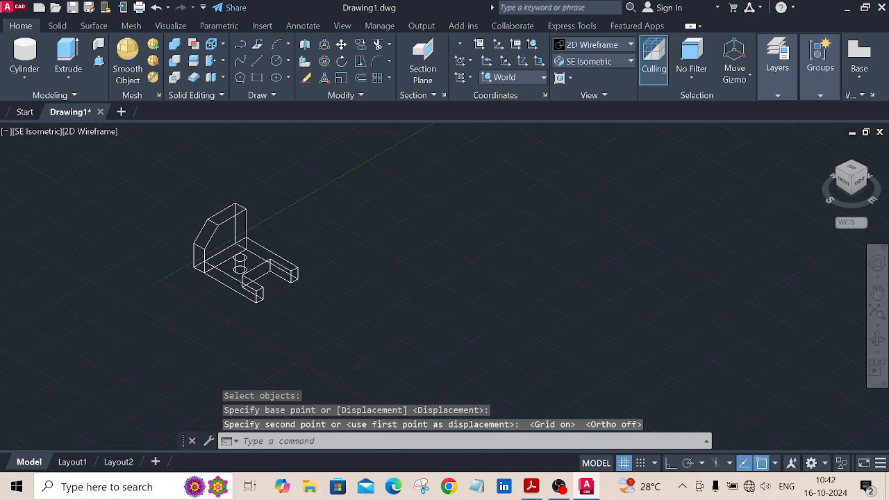
{"action": "scroll", "coordinate": [429, 278], "scroll_direction": "down", "scroll_amount": 1}
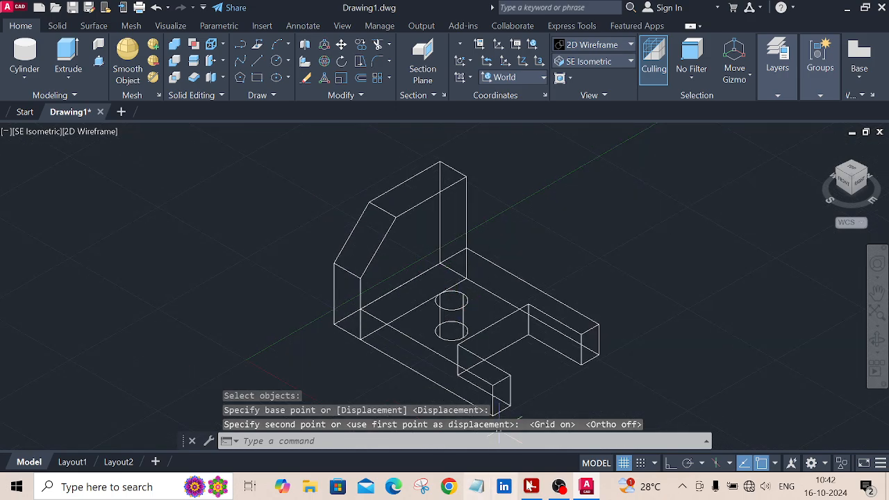
Turn off the grid display and leave the base plate deselected.
{"action": "left_click", "coordinate": [623, 462]}
{"action": "middle_click_drag", "start_coordinate": [684, 388], "coordinate": [596, 303]}
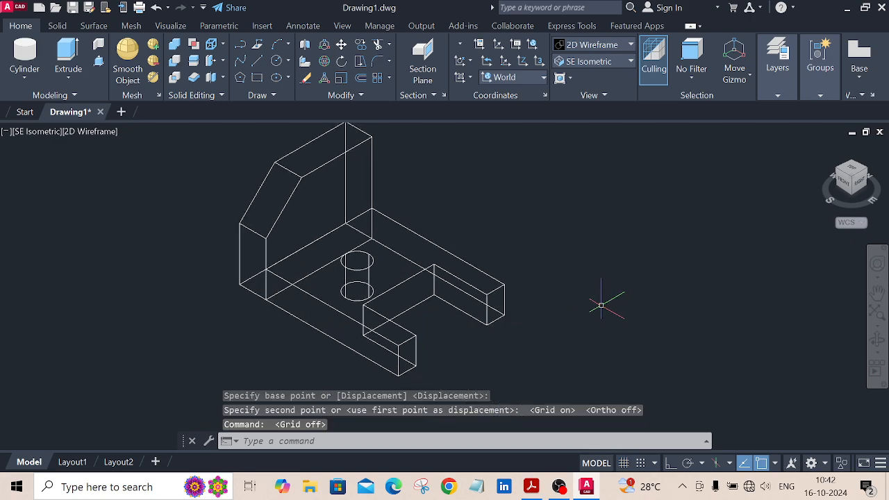
{"action": "left_click", "coordinate": [426, 238]}
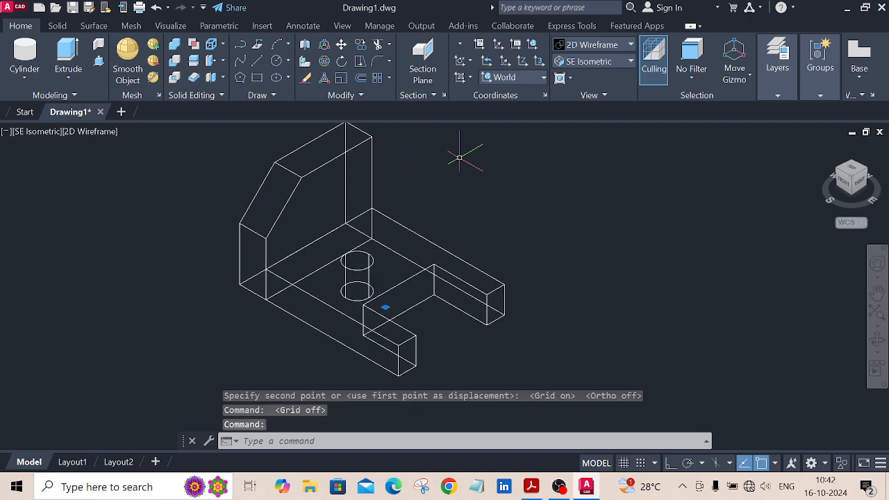
{"action": "key", "text": "Escape"}
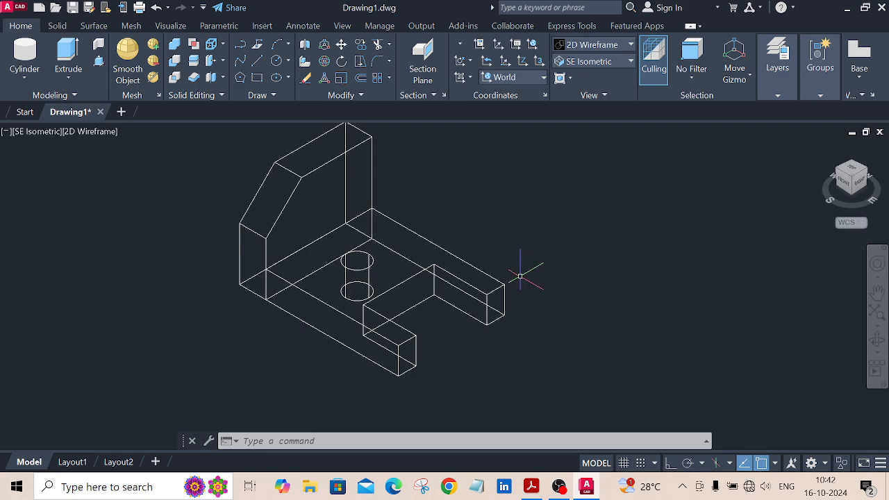
Union the chamfered wall and the drilled base plate into a single solid.
{"action": "left_click", "coordinate": [58, 26]}
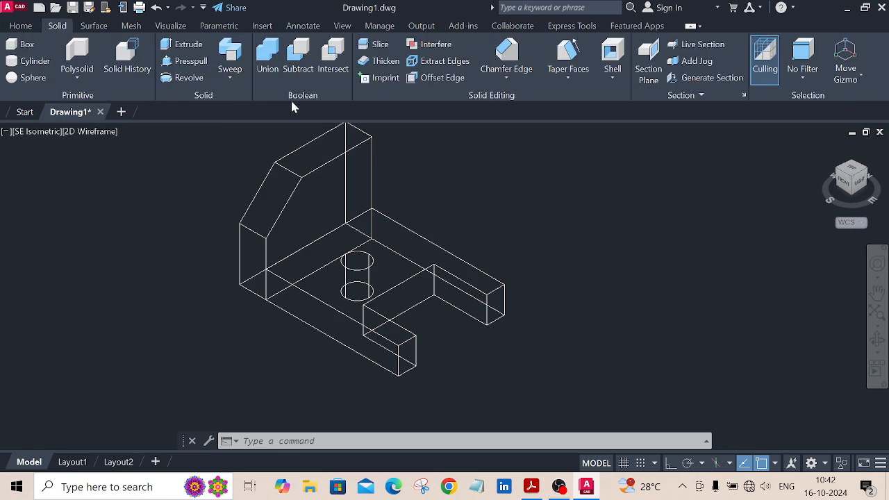
{"action": "left_click", "coordinate": [270, 61]}
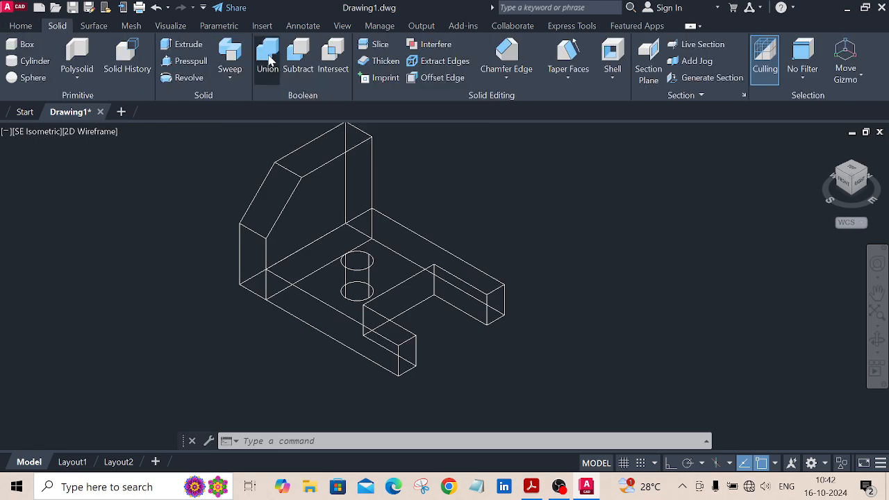
{"action": "left_click", "coordinate": [372, 151]}
{"action": "left_click", "coordinate": [410, 225]}
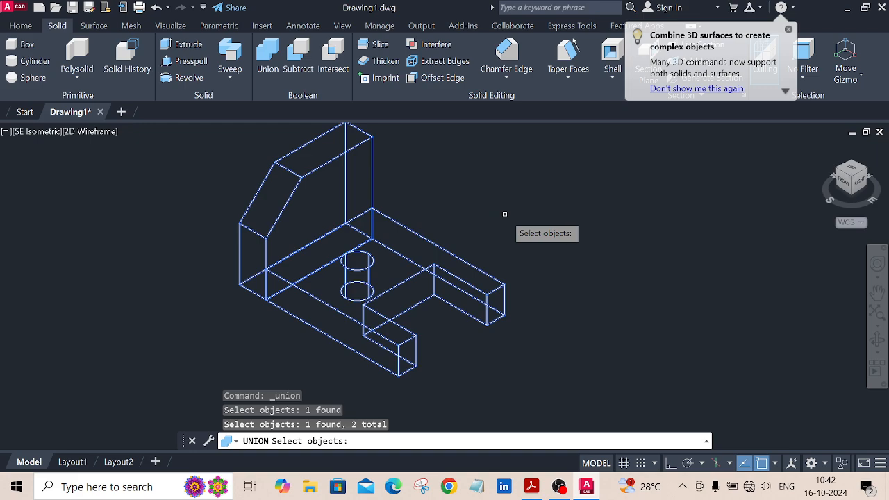
{"action": "key", "text": "Return"}
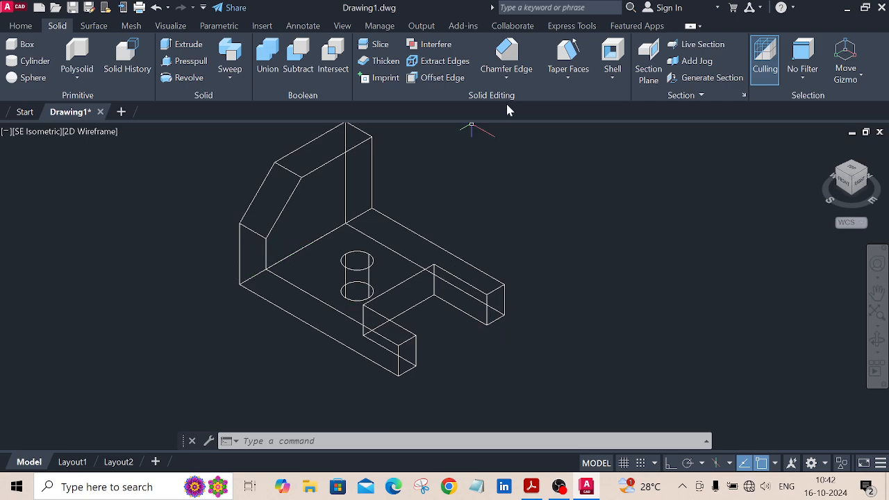
Apply the Realistic visual style to the joined bracket and bring the whole part into view.
{"action": "left_click", "coordinate": [23, 25]}
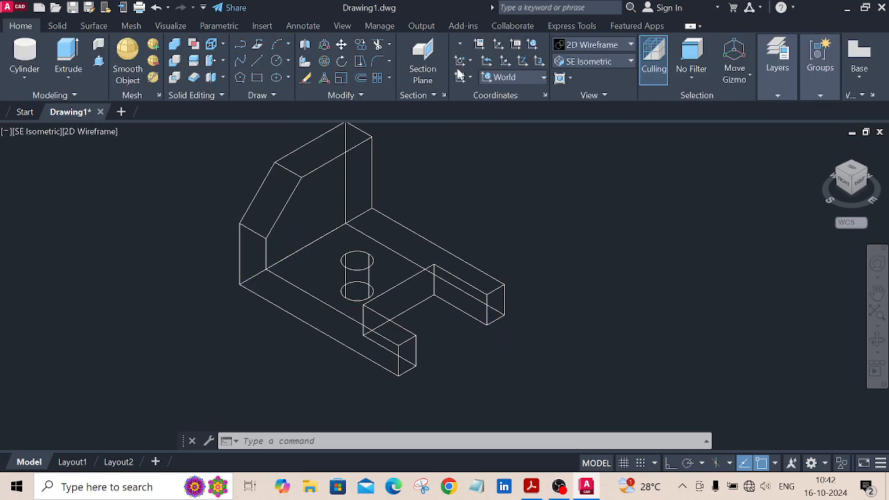
{"action": "left_click", "coordinate": [628, 45]}
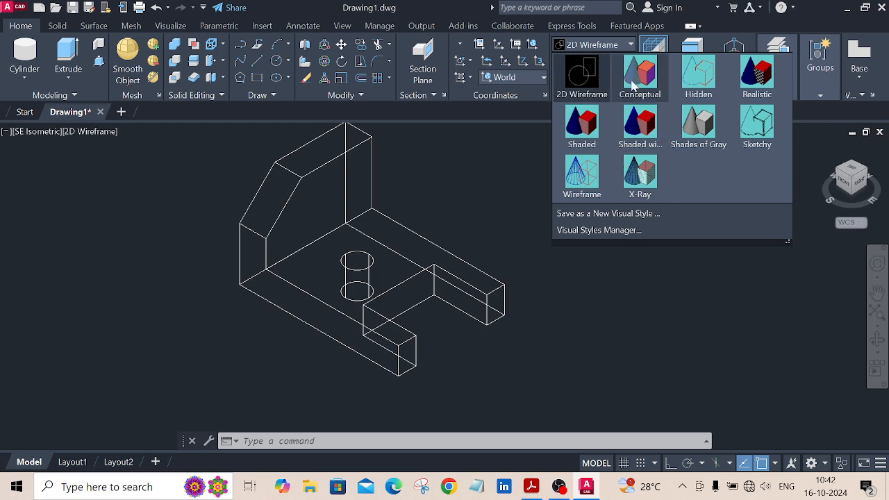
{"action": "left_click", "coordinate": [757, 78]}
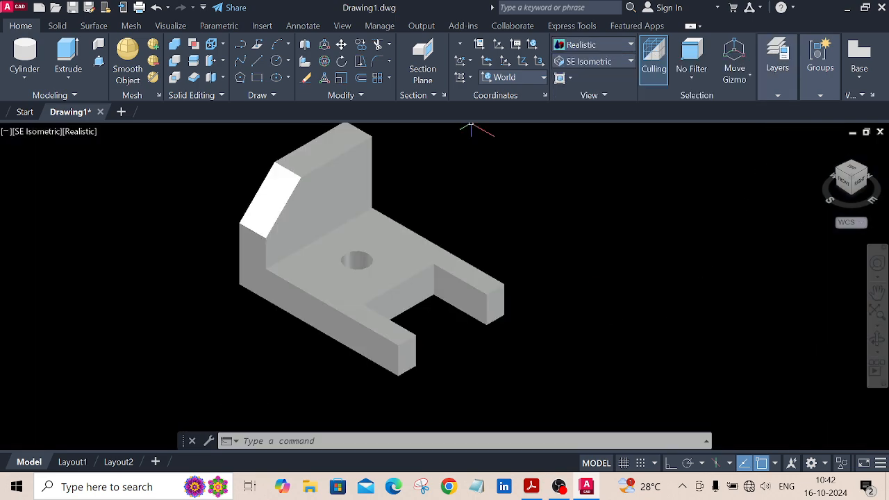
{"action": "middle_click_drag", "start_coordinate": [599, 284], "coordinate": [580, 317]}
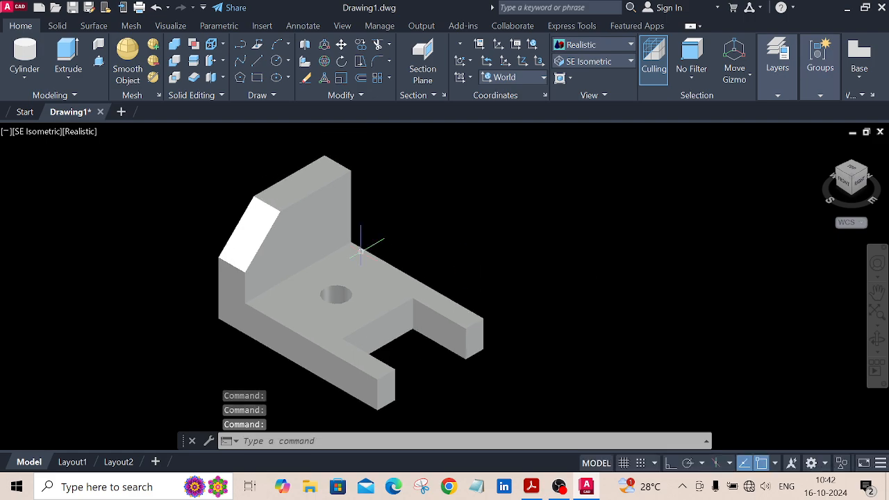
Change the bracket solid's color to Green and leave it deselected.
{"action": "left_click", "coordinate": [324, 234]}
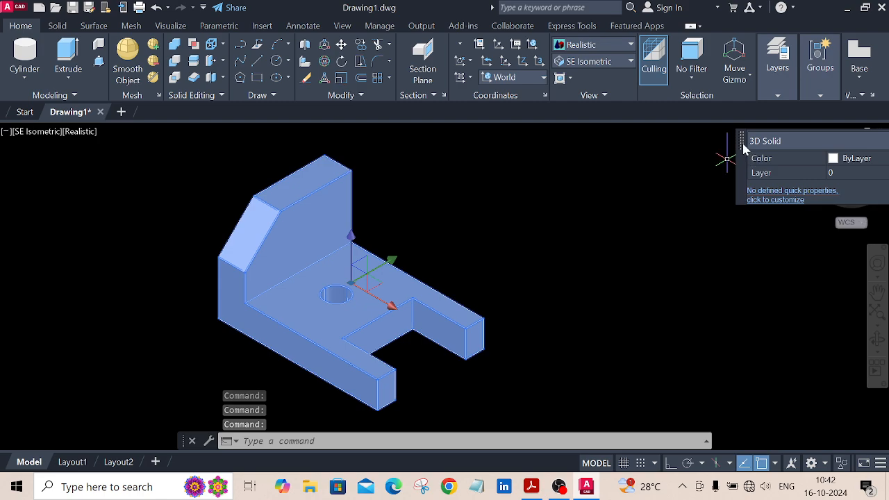
{"action": "left_click_drag", "start_coordinate": [742, 142], "coordinate": [479, 184]}
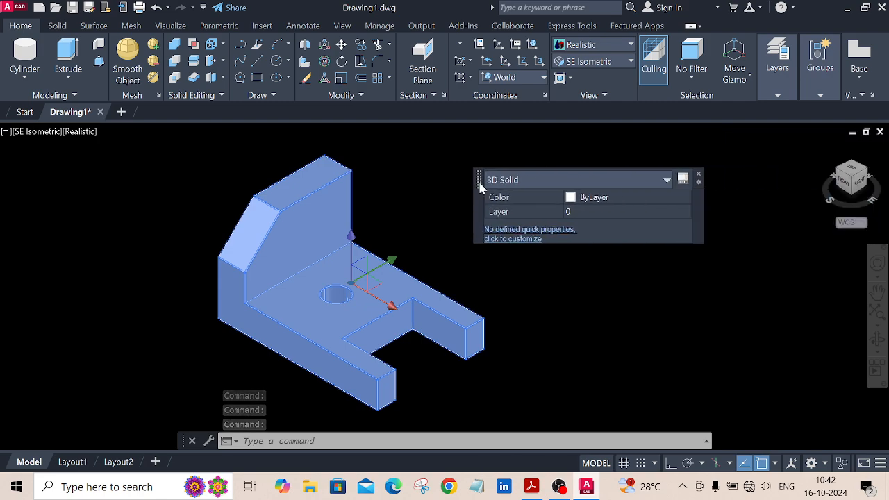
{"action": "left_click", "coordinate": [657, 198]}
{"action": "left_click", "coordinate": [658, 198]}
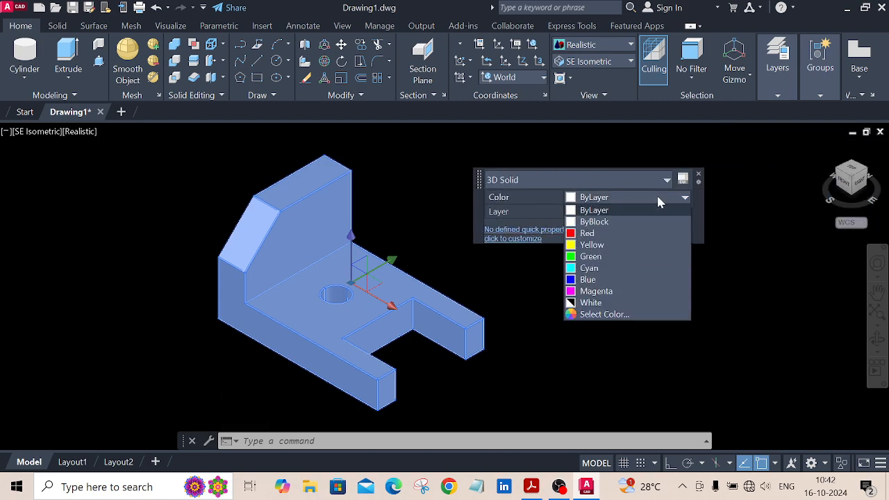
{"action": "left_click", "coordinate": [590, 259]}
{"action": "key", "text": "Escape"}
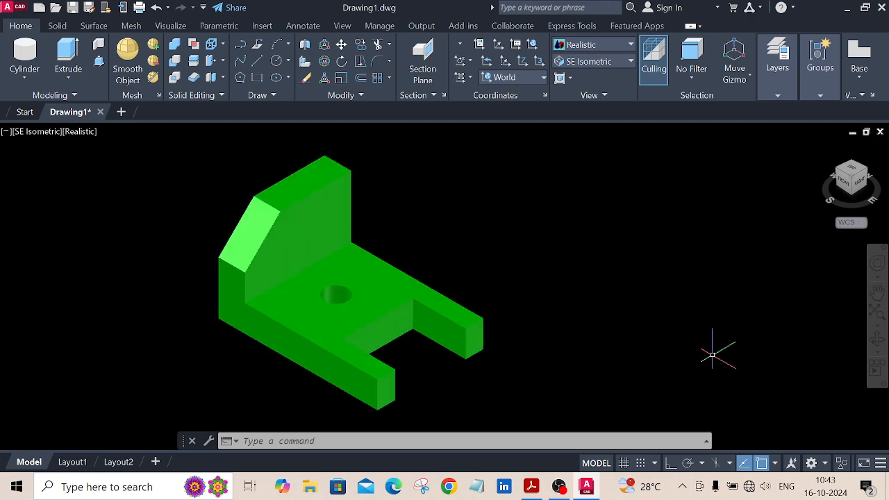
{"action": "middle_click_drag", "start_coordinate": [498, 273], "coordinate": [550, 281]}
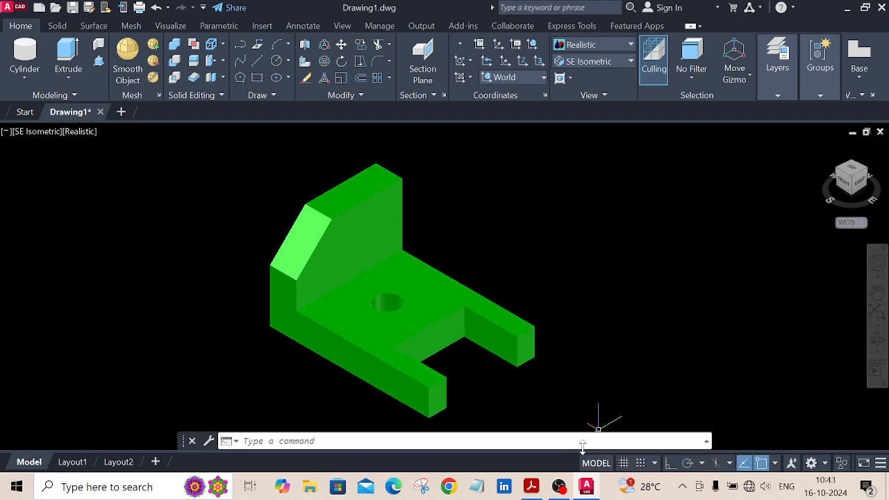